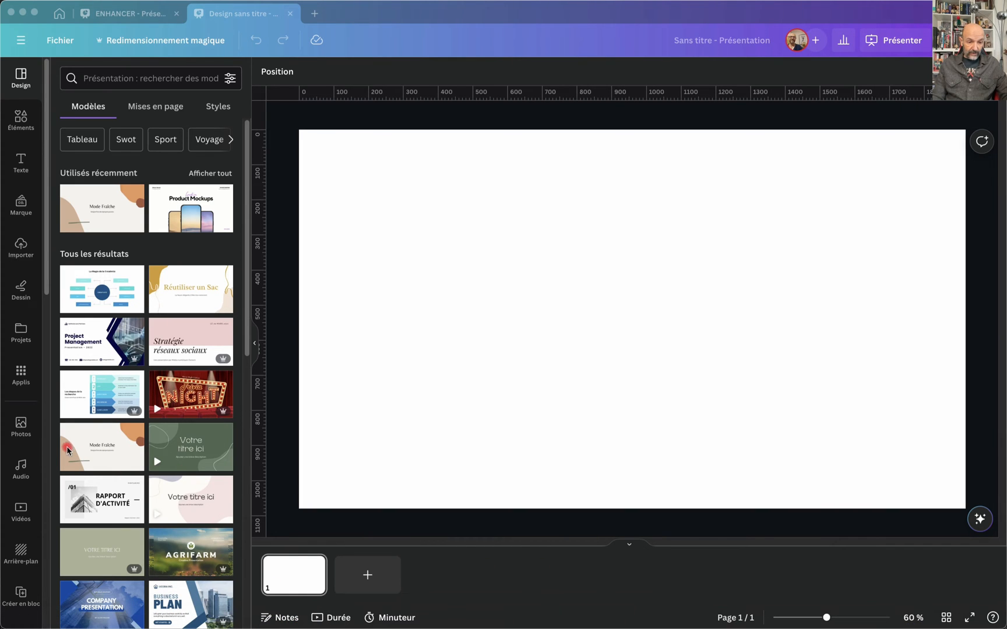
Step: Search the apps for "ENHANCER" and open the Enhancer app
click(21, 377)
click(127, 77)
text(ENHA)
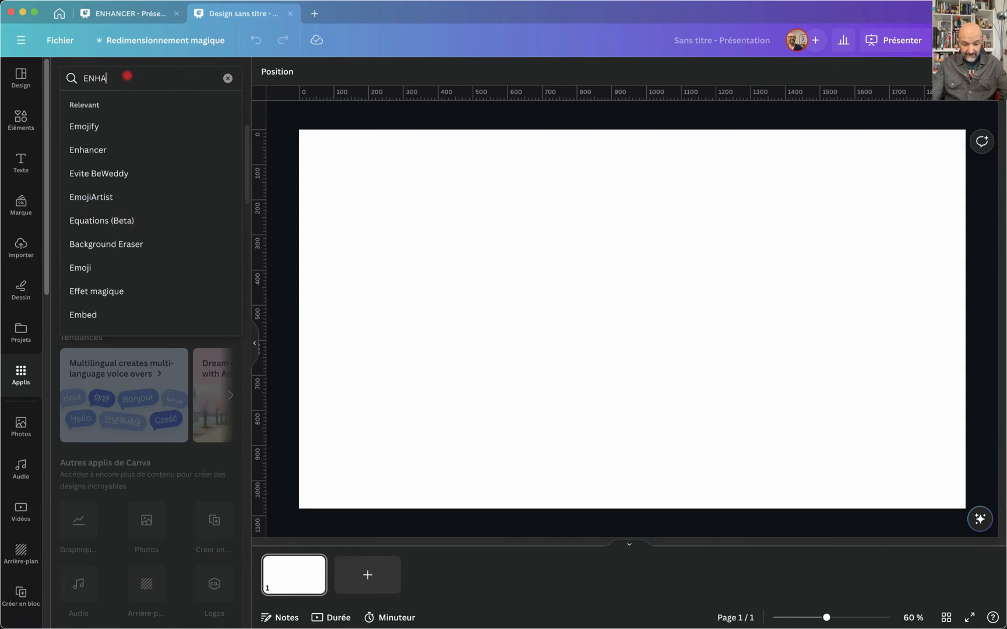
text(NCER)
key(Return)
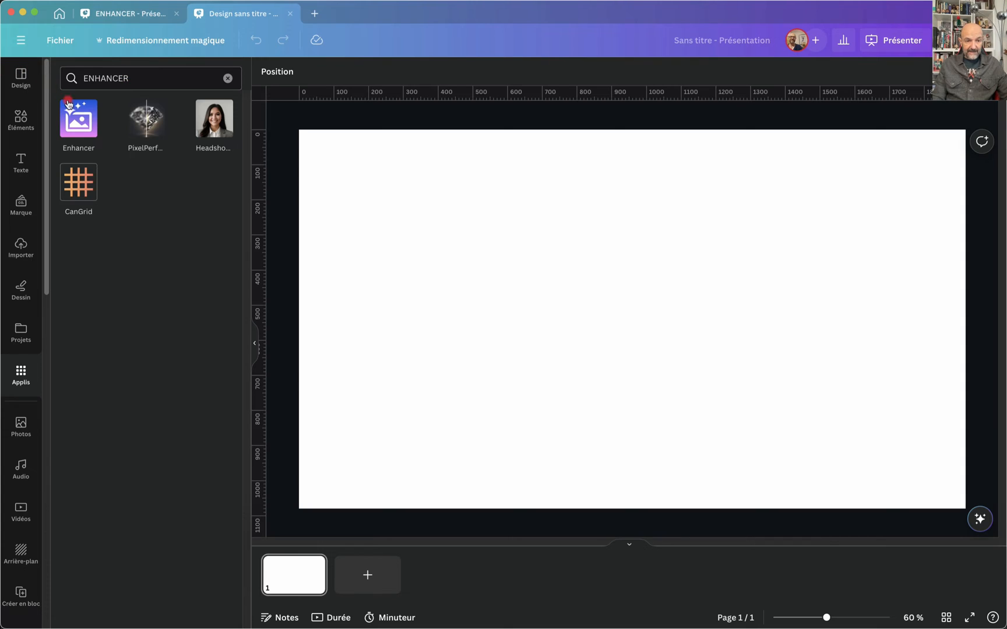
click(80, 125)
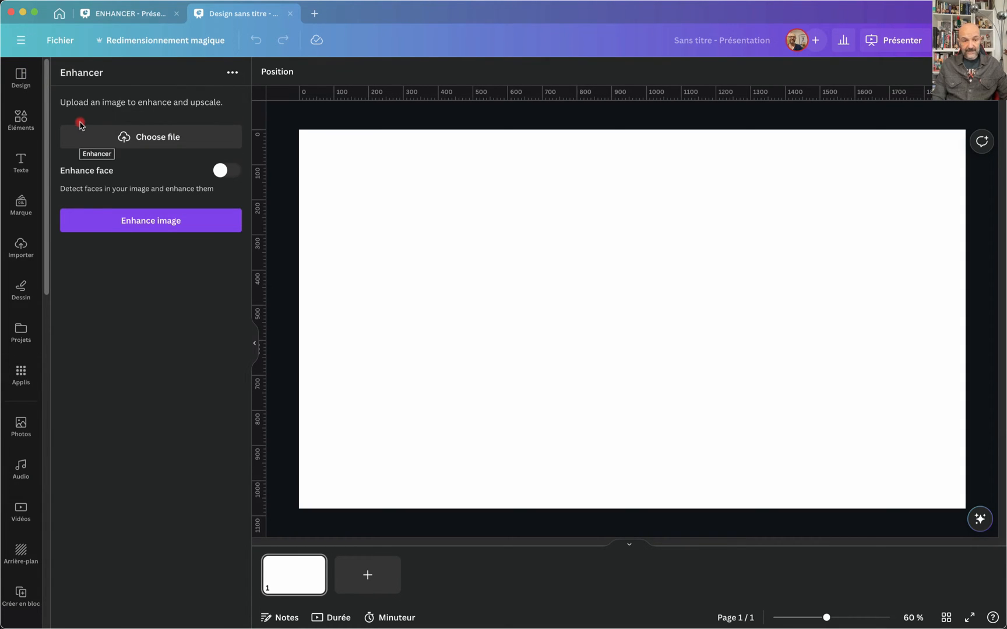
Step: Upload 2140858-michel-polnareff-en-1985-580x0-3.jpg to Enhancer and enhance it with Enhance face turned on
click(140, 137)
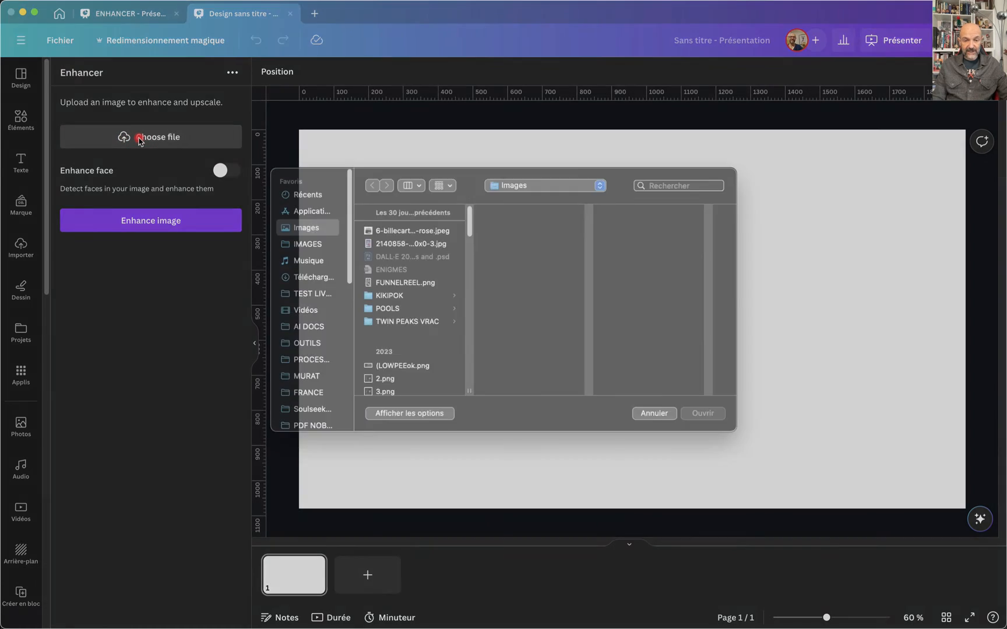
double_click(397, 301)
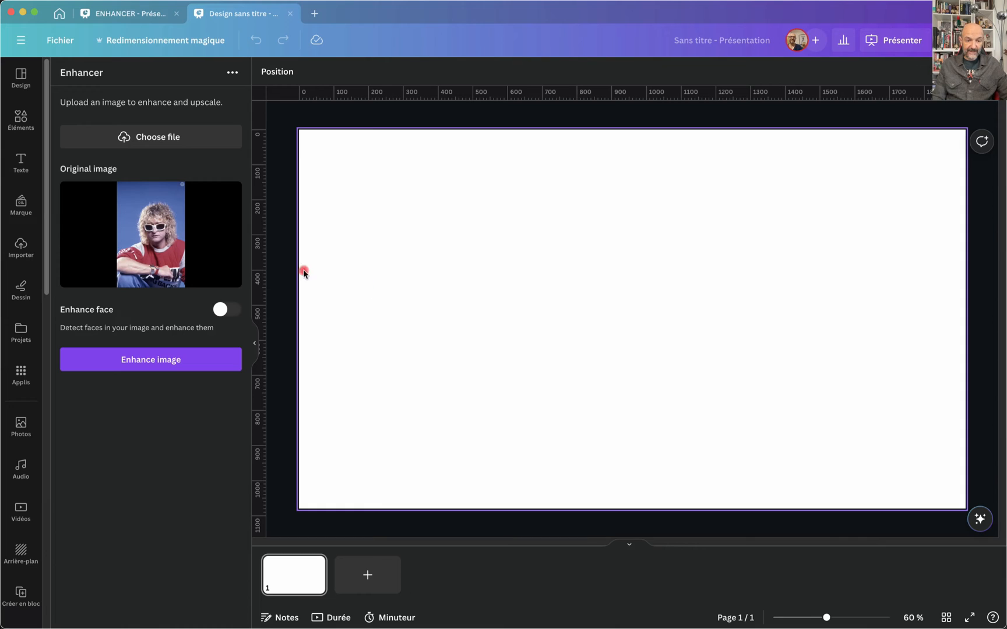
click(152, 360)
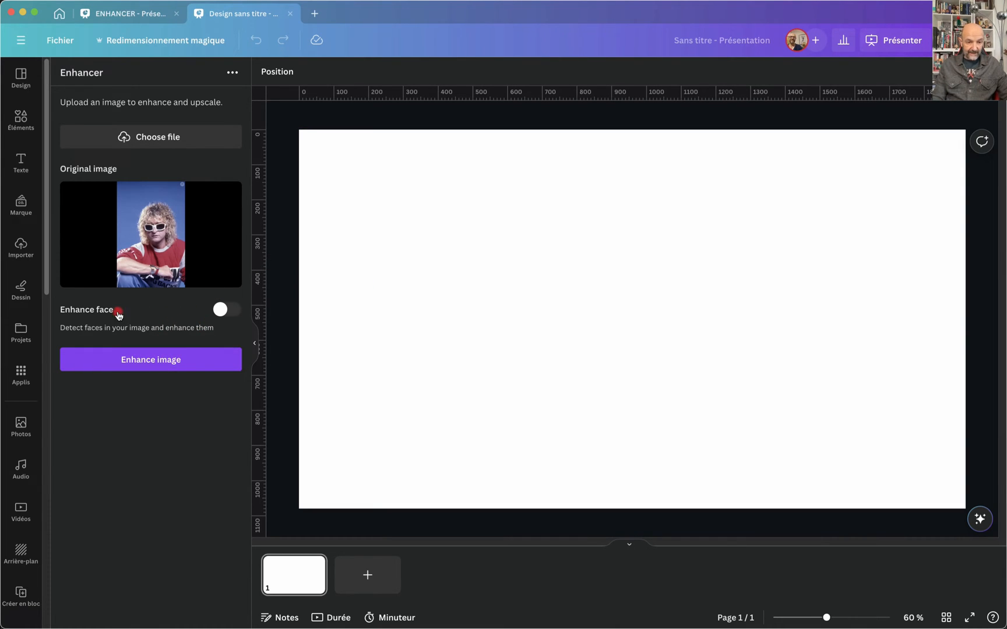
click(236, 310)
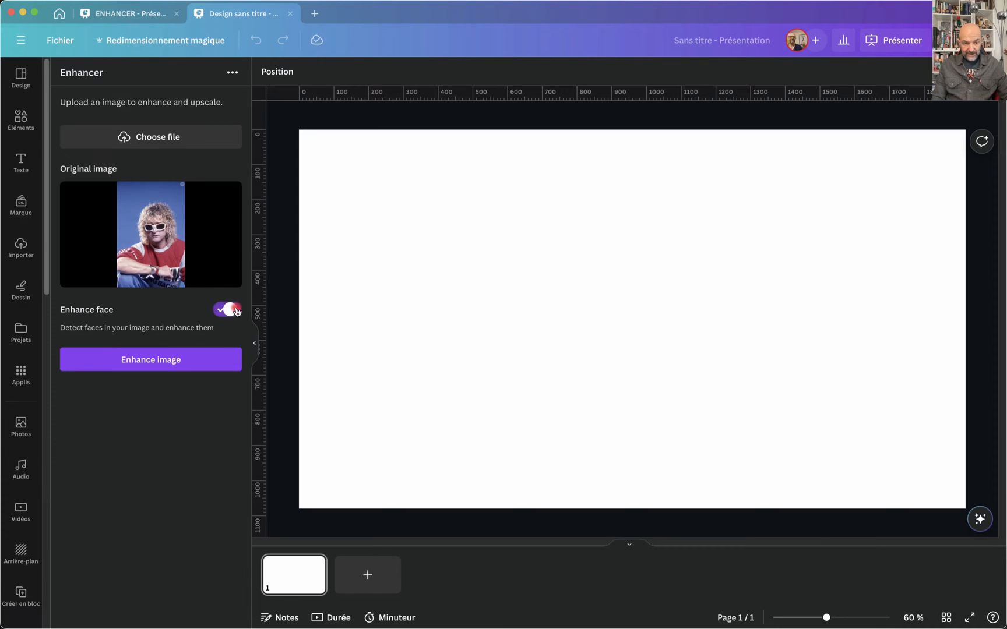
click(162, 358)
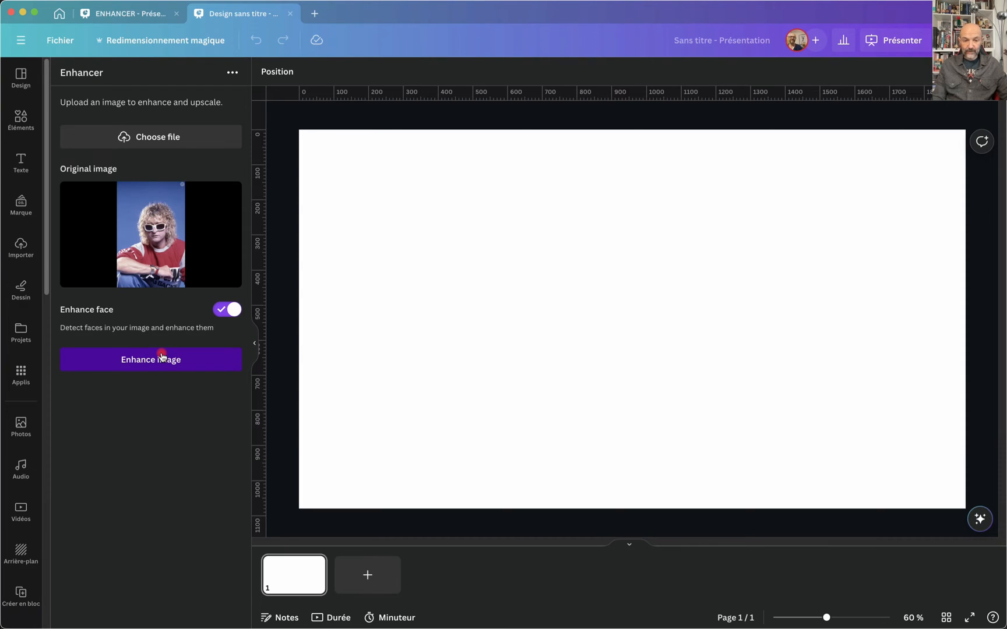
click(162, 358)
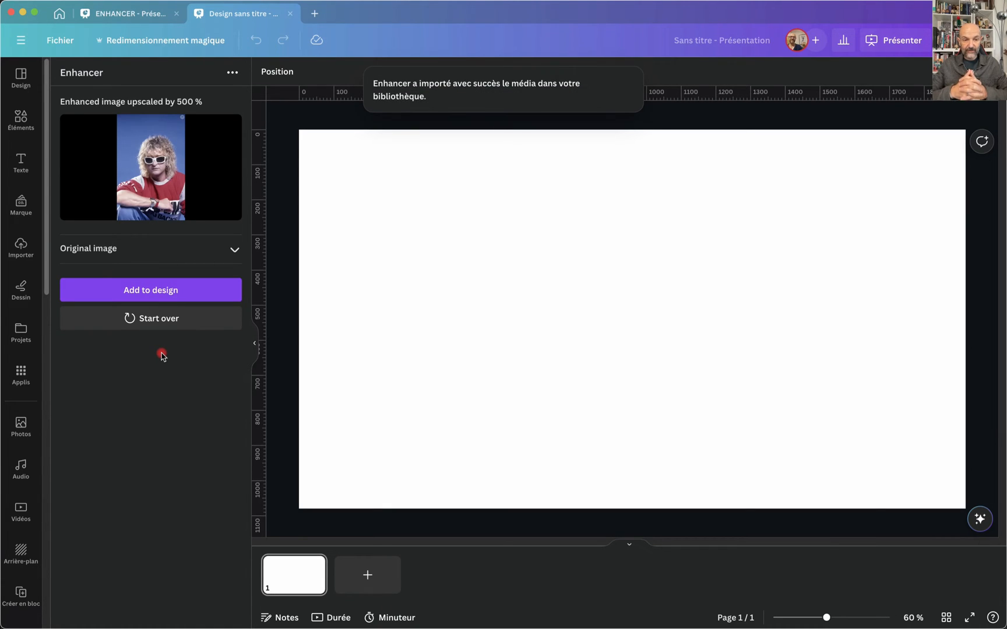
Step: Add the enhanced portrait to the design, align it to the page's top-left corner and enlarge it to the full page height
click(182, 290)
drag(605, 277, 331, 172)
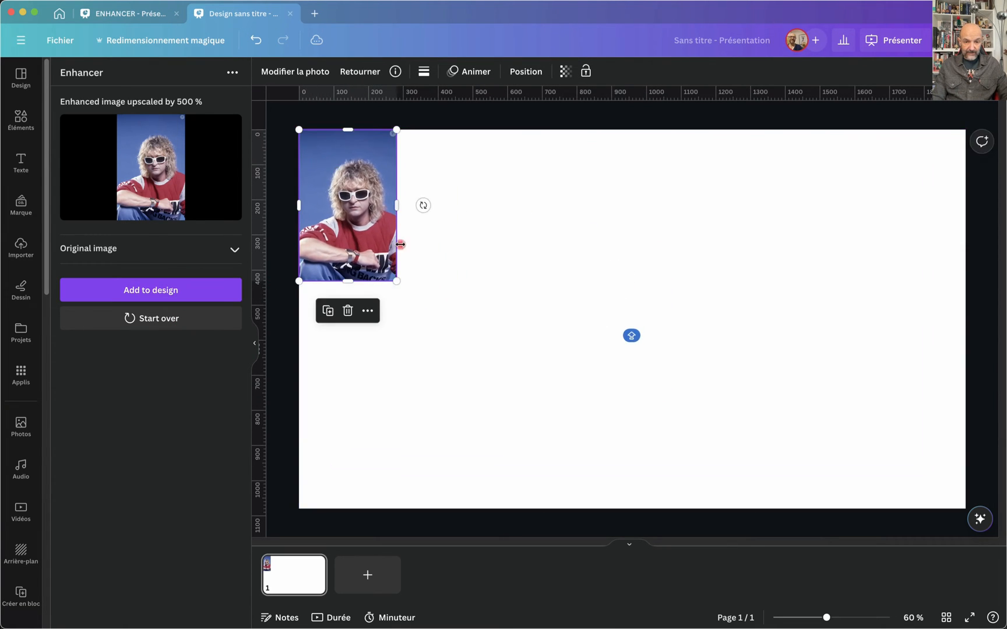
drag(397, 281, 562, 495)
Step: Examine the enhanced portrait up close, checking the face, hair and watches
scroll(408, 393, up, 5)
scroll(408, 394, left, 2)
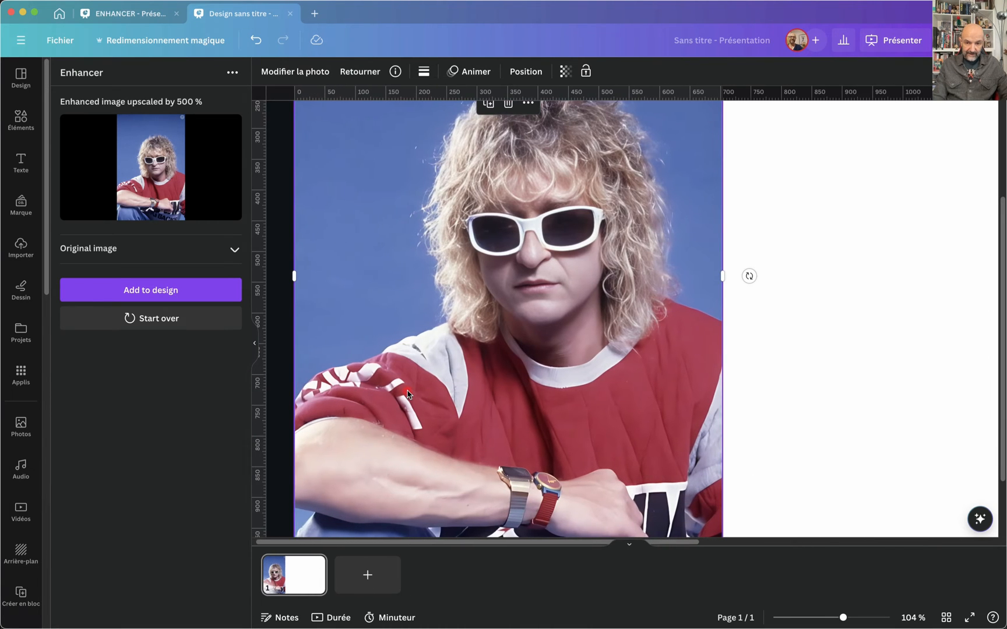
scroll(407, 395, up, 6)
scroll(406, 394, down, 6)
scroll(407, 395, up, 1)
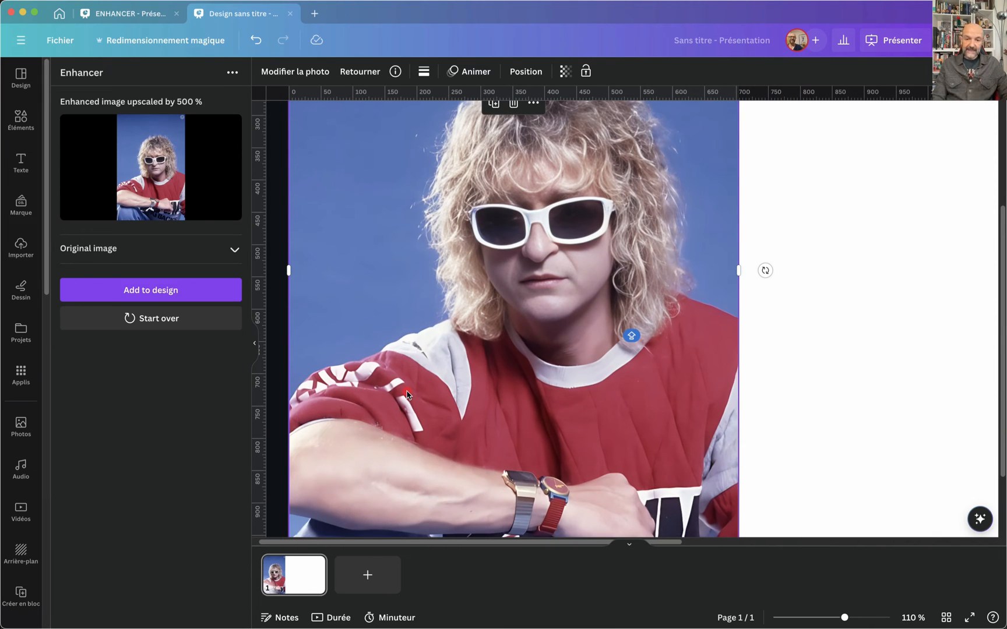
scroll(407, 394, right, 1)
scroll(407, 395, right, 2)
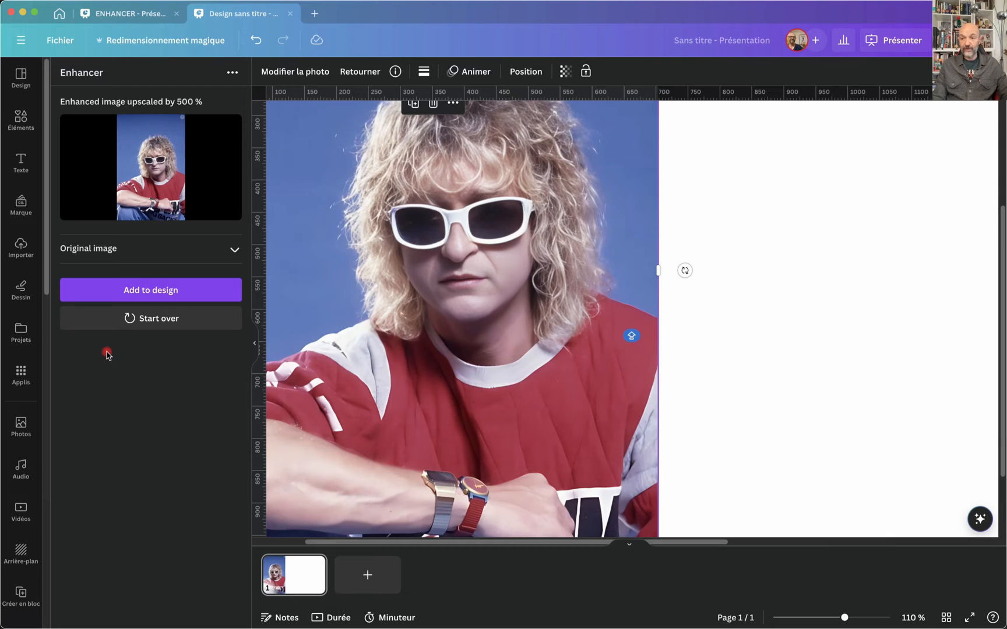
Step: Open the PixelPerfect app, preview 2140858-michel-polnareff-en-1985-580x0-3.jpg and upload it for enhancement
click(21, 373)
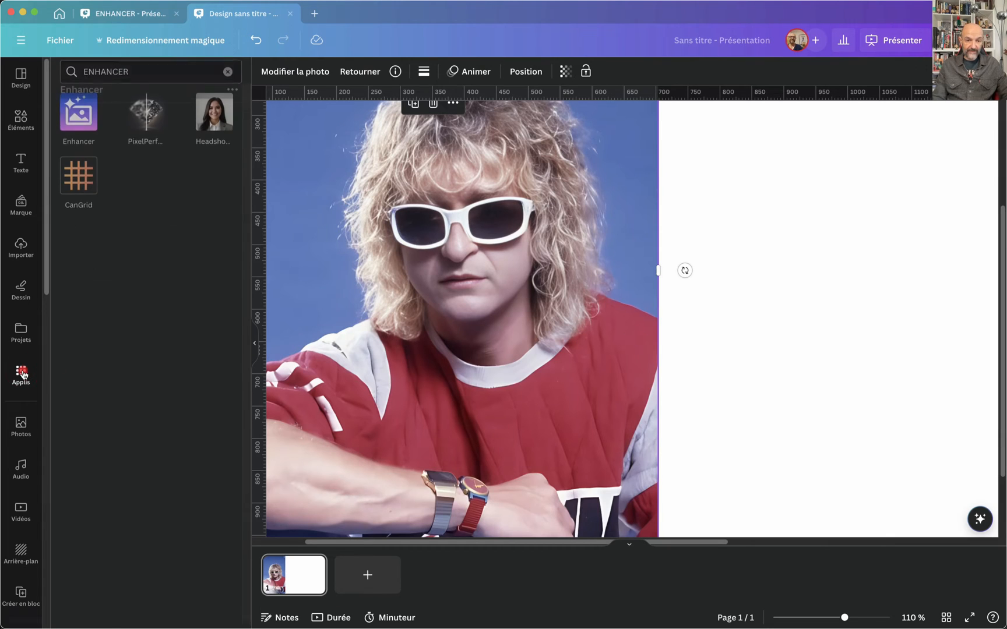
click(141, 133)
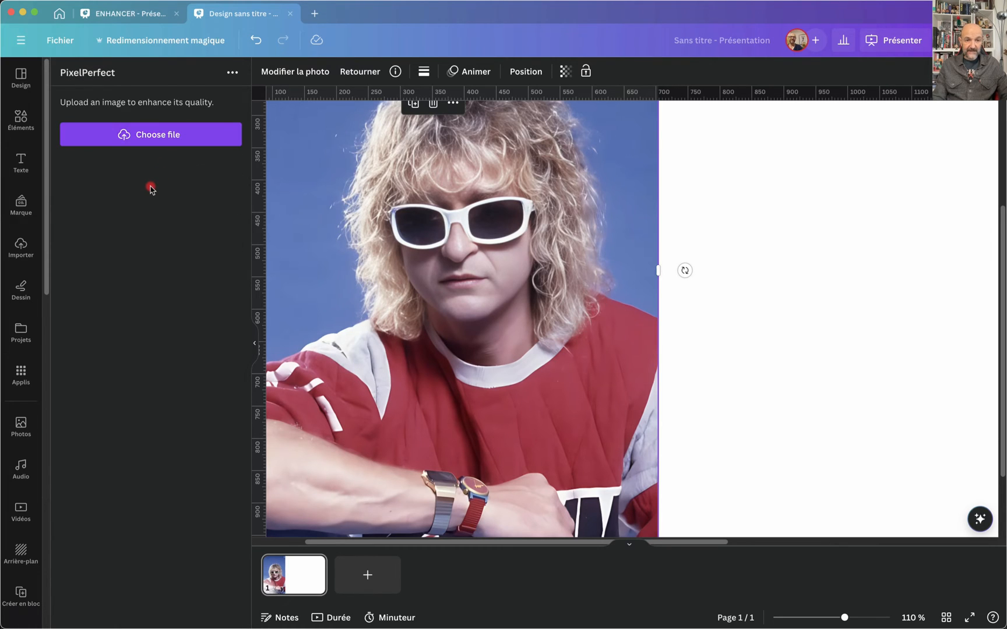
click(170, 140)
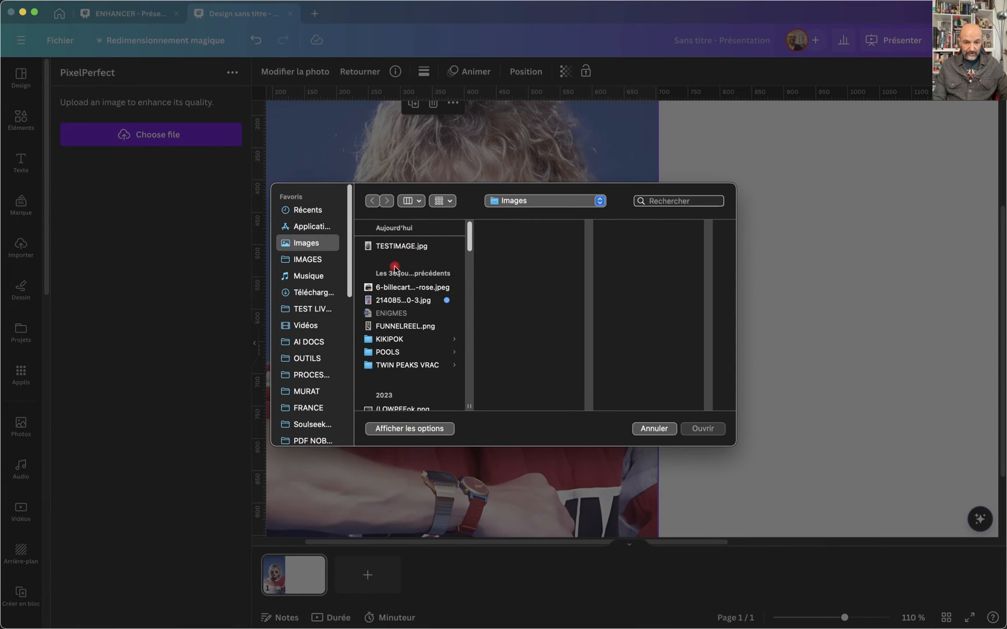
click(381, 300)
key(space)
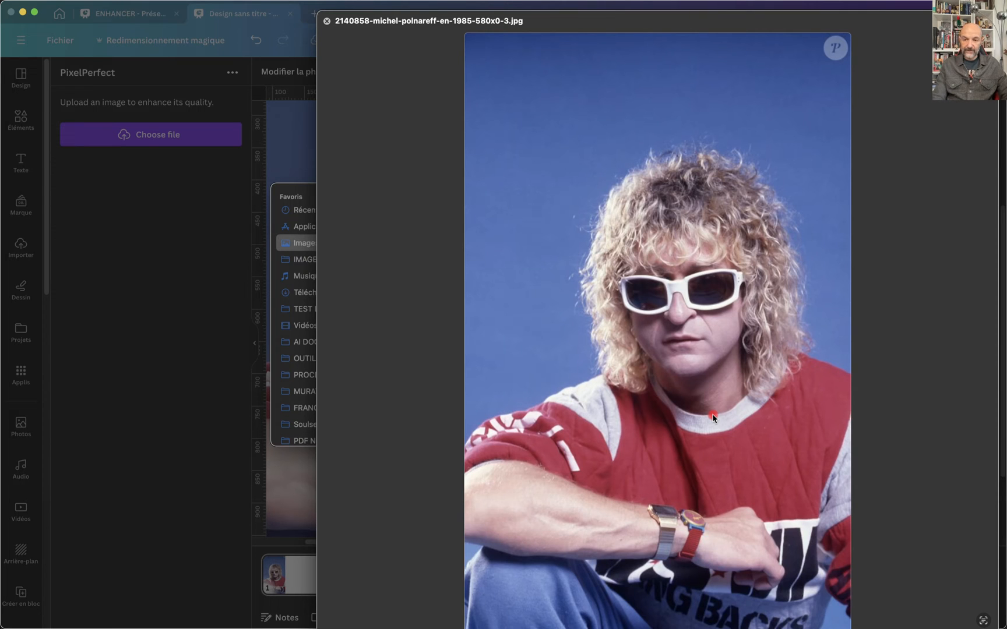
key(space)
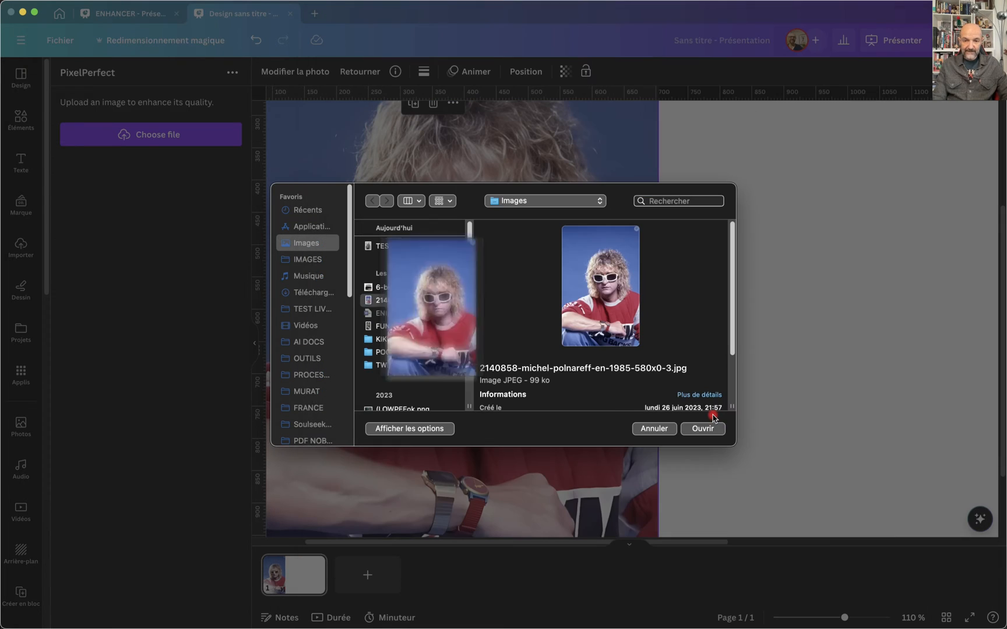
double_click(396, 301)
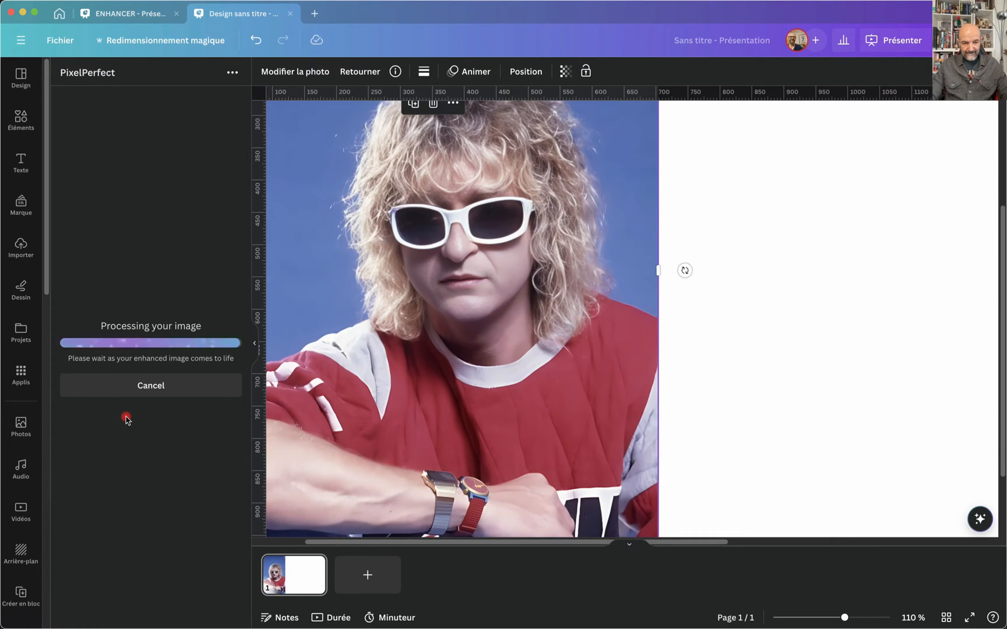
Step: Add the PixelPerfect result to the design, place it flush beside the first portrait and enlarge it to the full page height
click(177, 316)
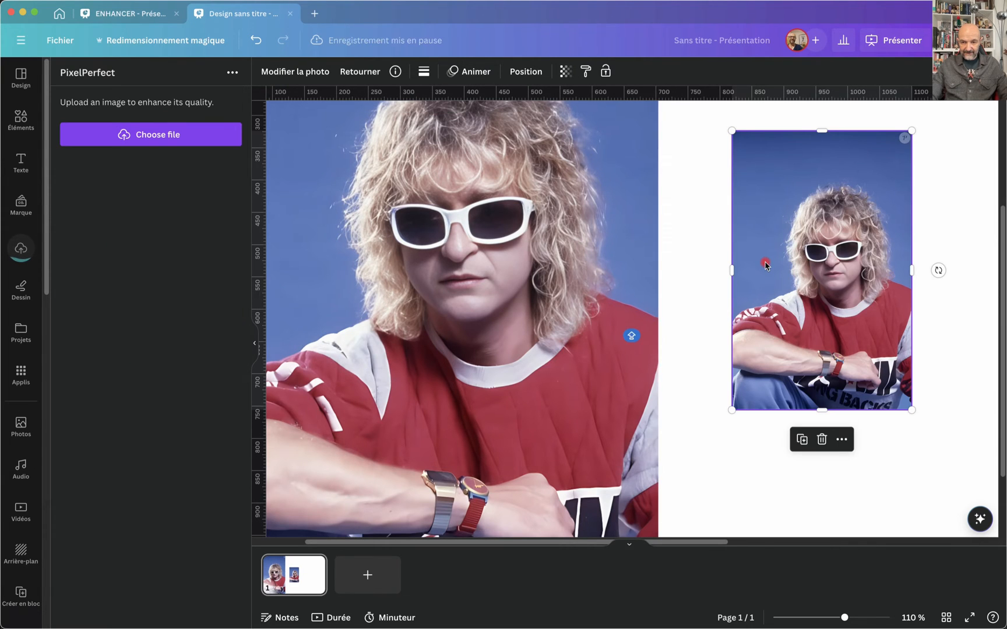
scroll(760, 262, up, 5)
scroll(760, 262, right, 2)
scroll(753, 279, up, 2)
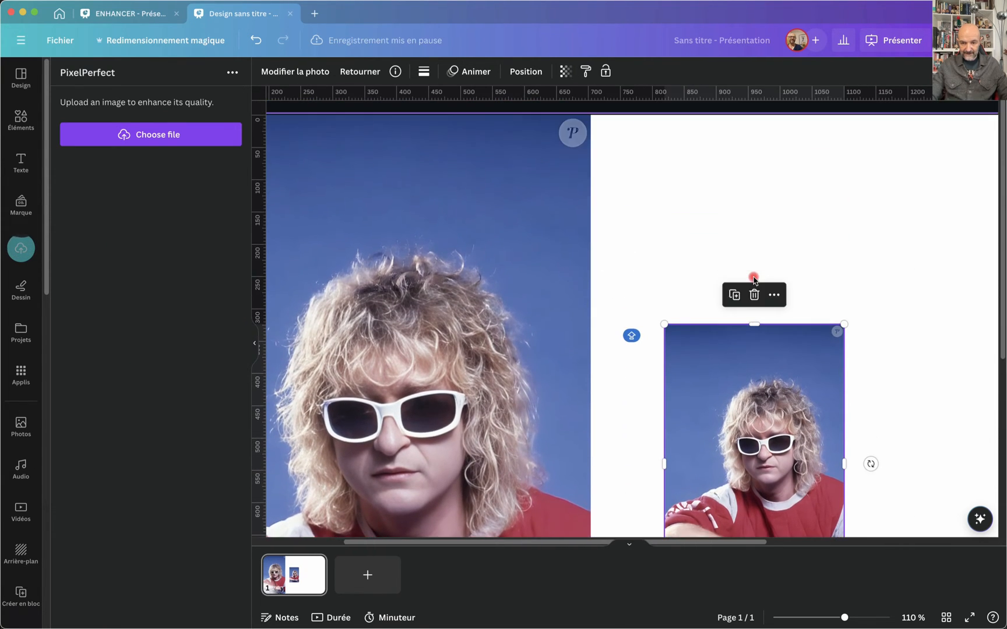
drag(714, 411, 643, 202)
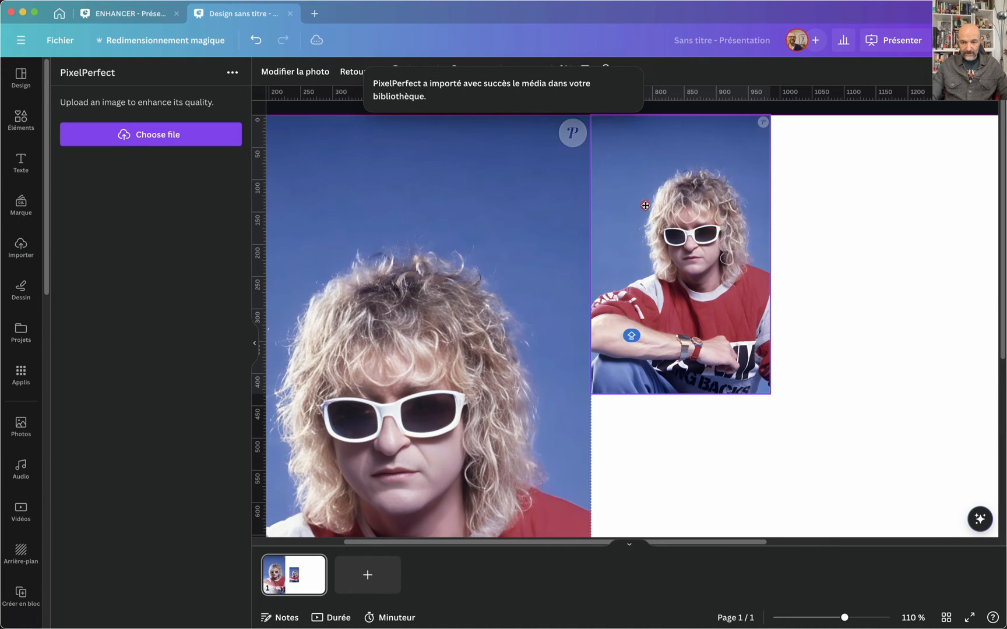
drag(772, 396, 951, 628)
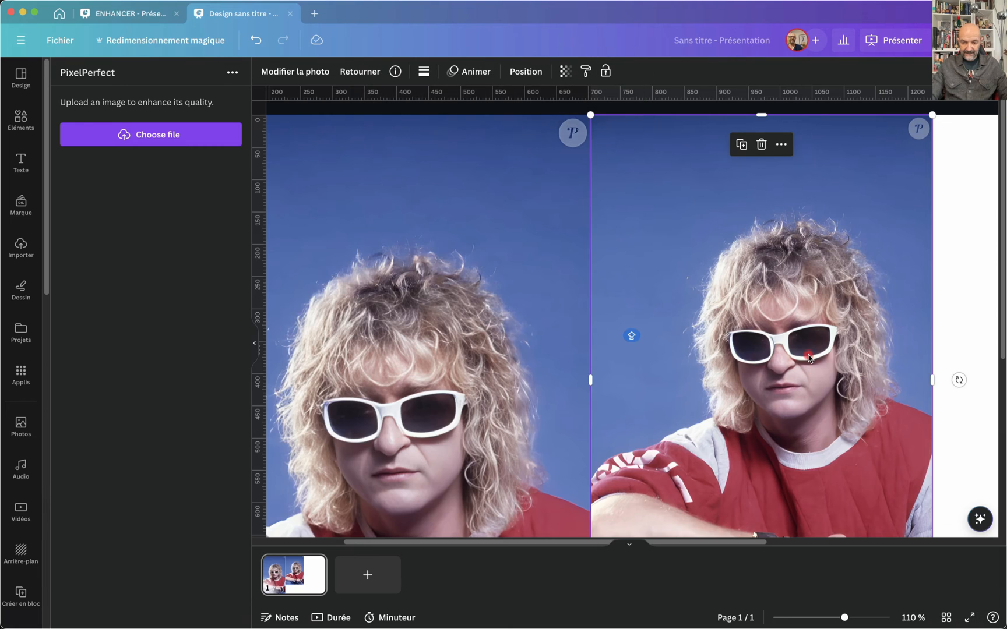
scroll(790, 364, down, 5)
drag(722, 410, 787, 490)
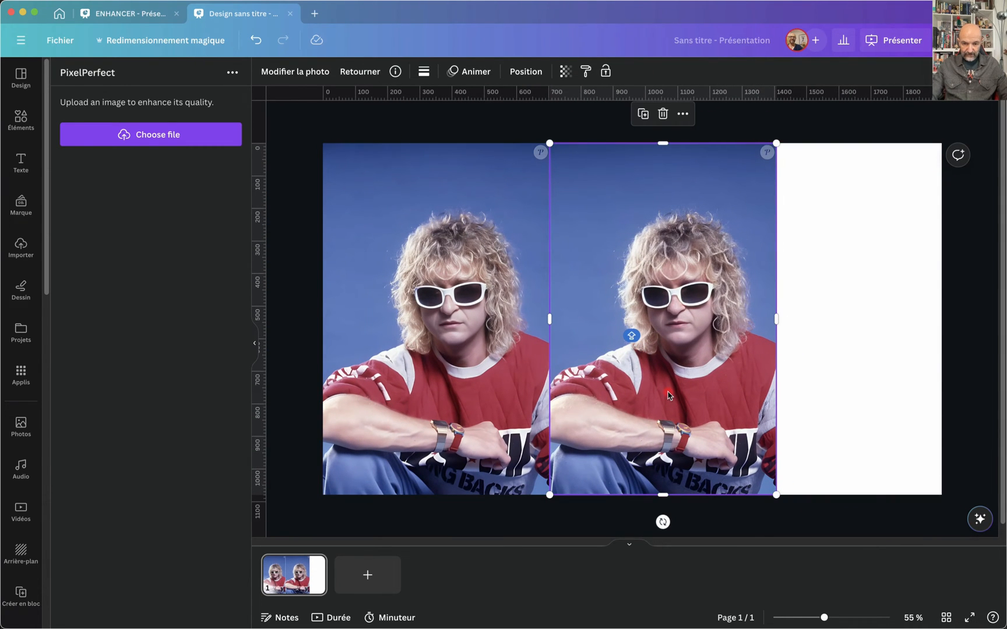
Step: Compare the Enhancer and PixelPerfect portraits side by side, examining face, skin, fabric and watch details up close
scroll(669, 393, up, 8)
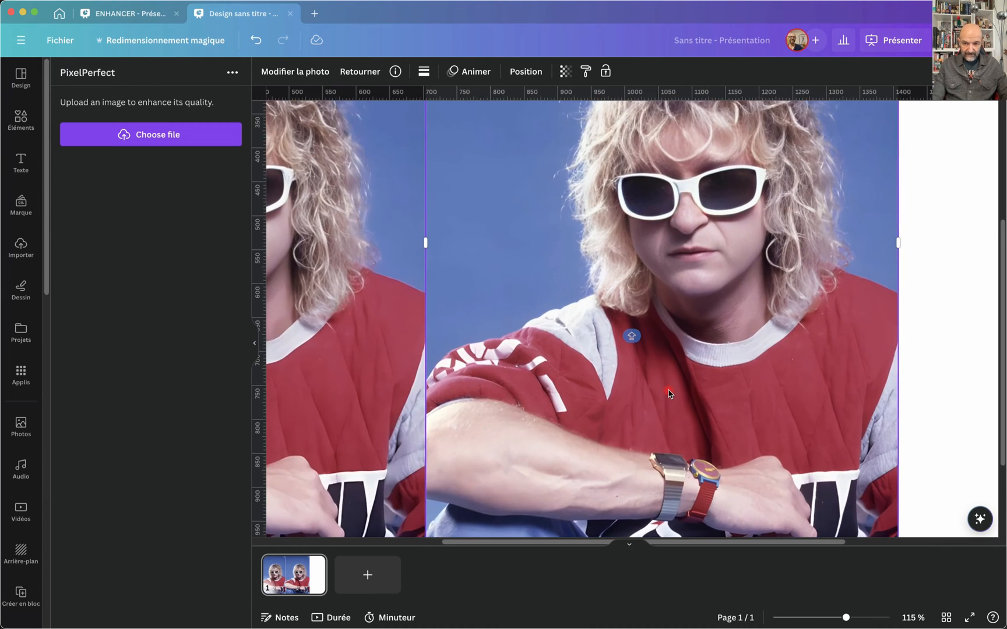
scroll(669, 394, down, 2)
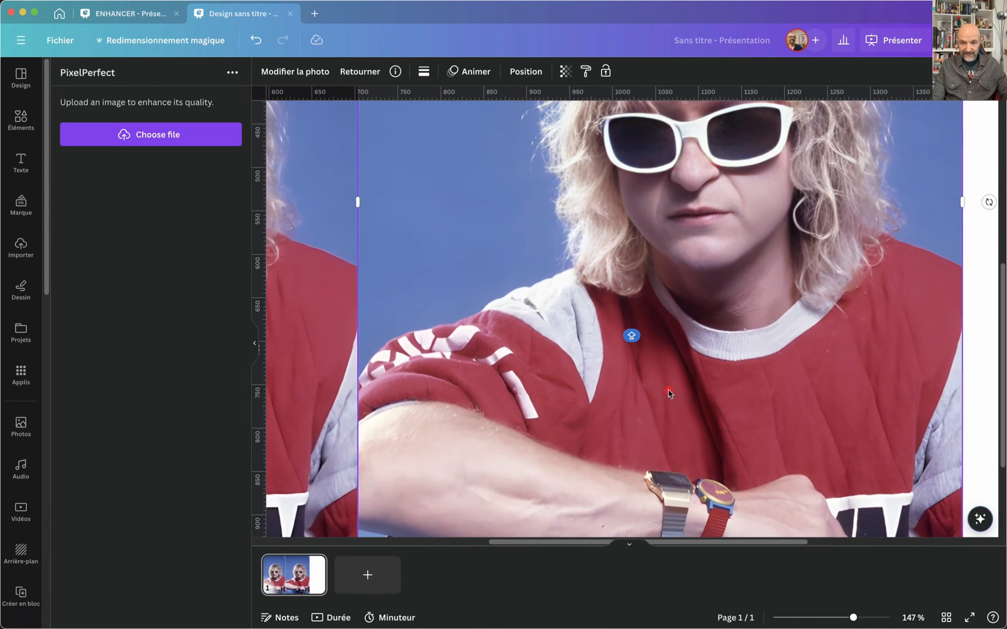
scroll(669, 394, left, 8)
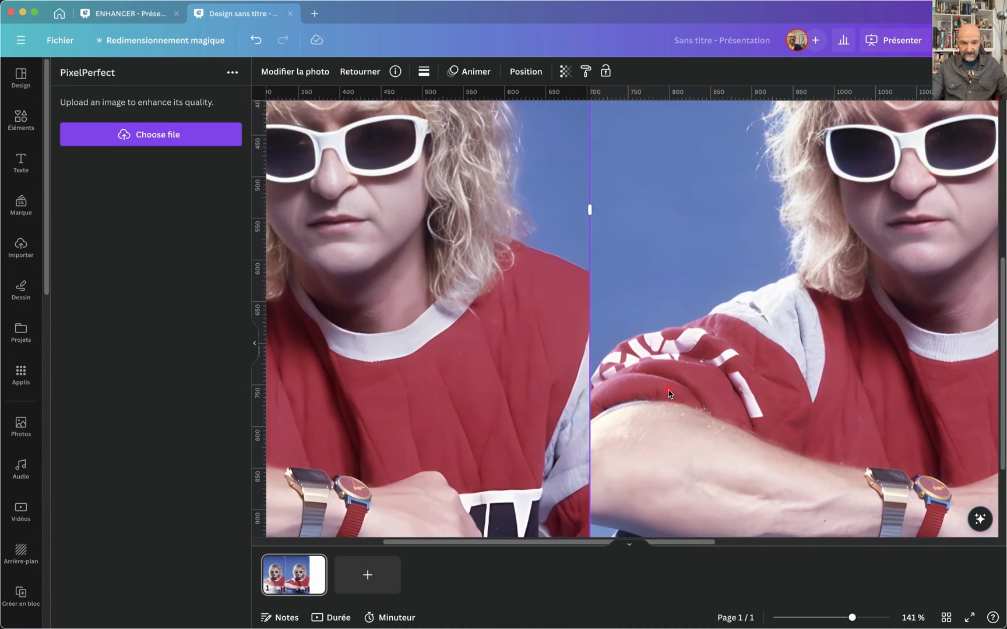
scroll(669, 394, left, 3)
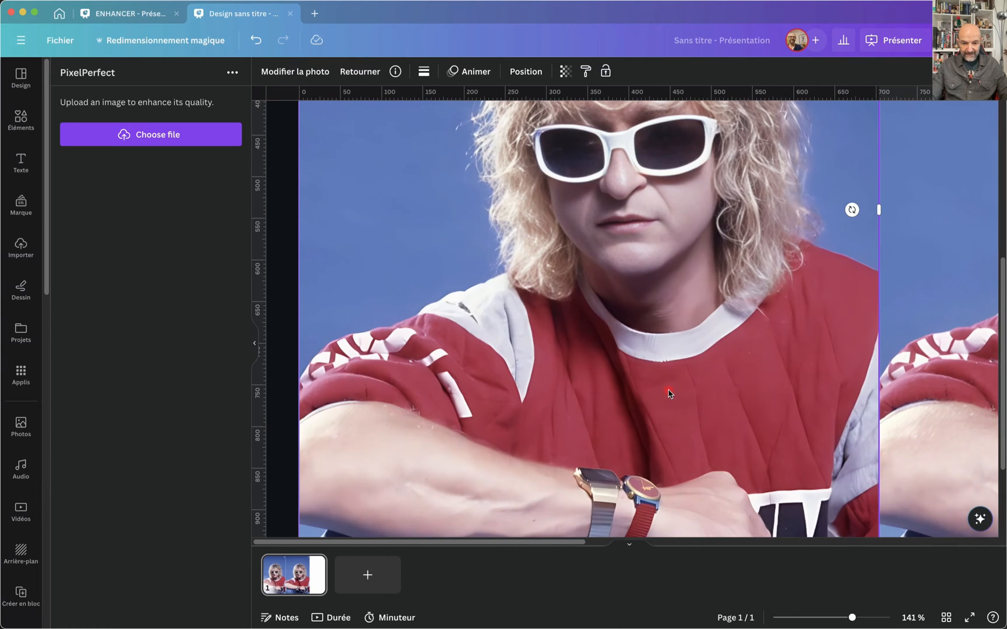
scroll(669, 394, right, 2)
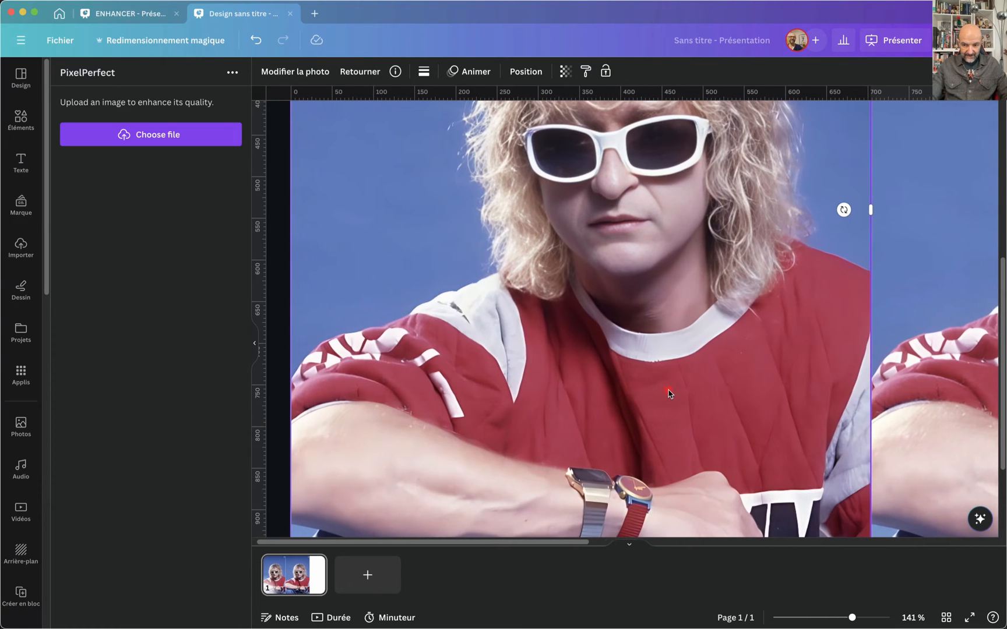
scroll(669, 394, right, 5)
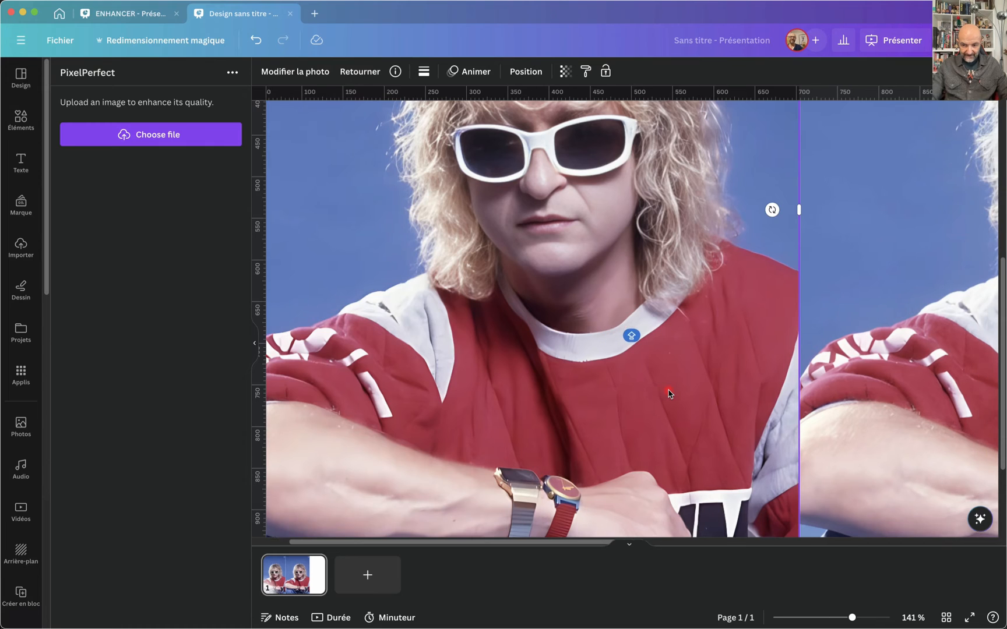
scroll(669, 393, right, 3)
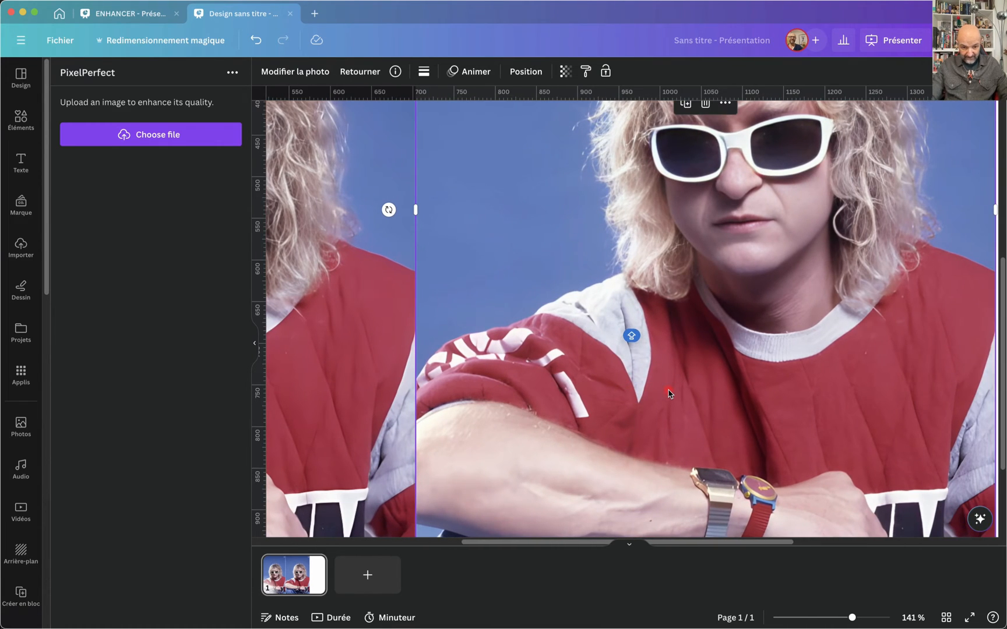
scroll(669, 394, left, 5)
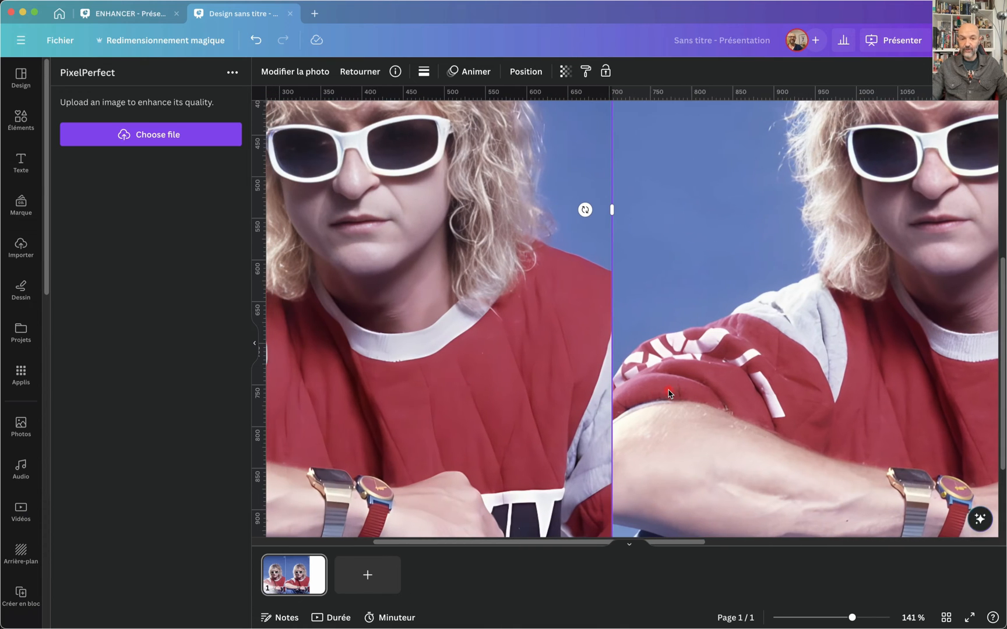
scroll(669, 394, left, 2)
scroll(669, 394, down, 5)
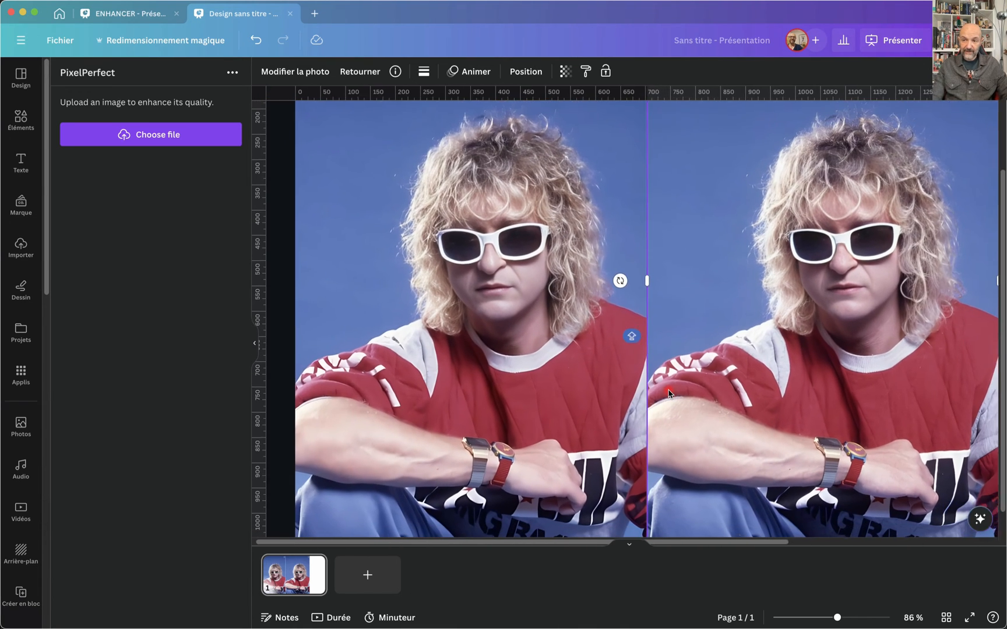
scroll(669, 394, down, 2)
scroll(669, 393, right, 1)
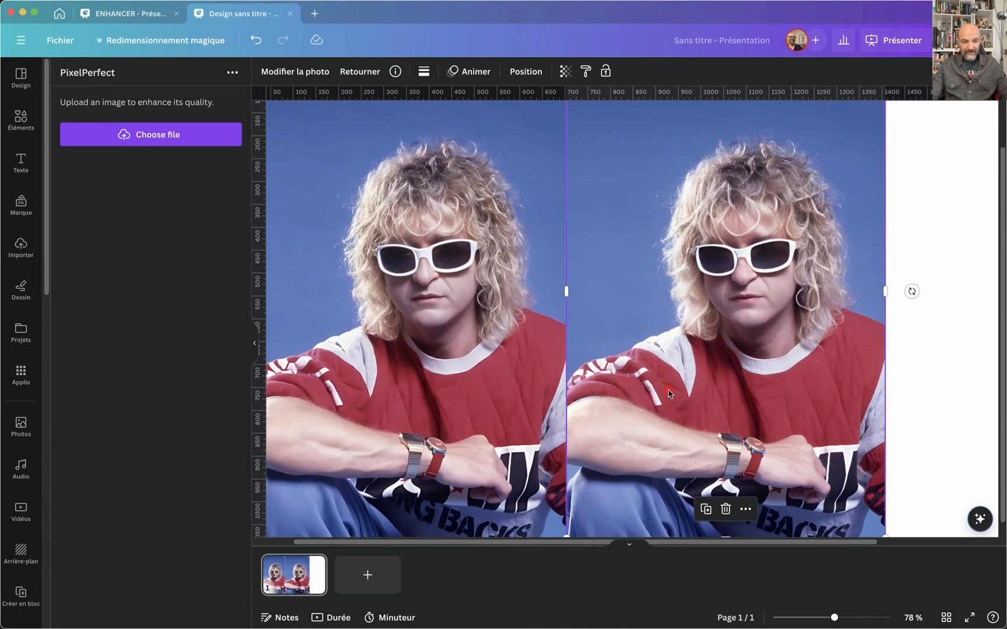
key(Caps_Lock)
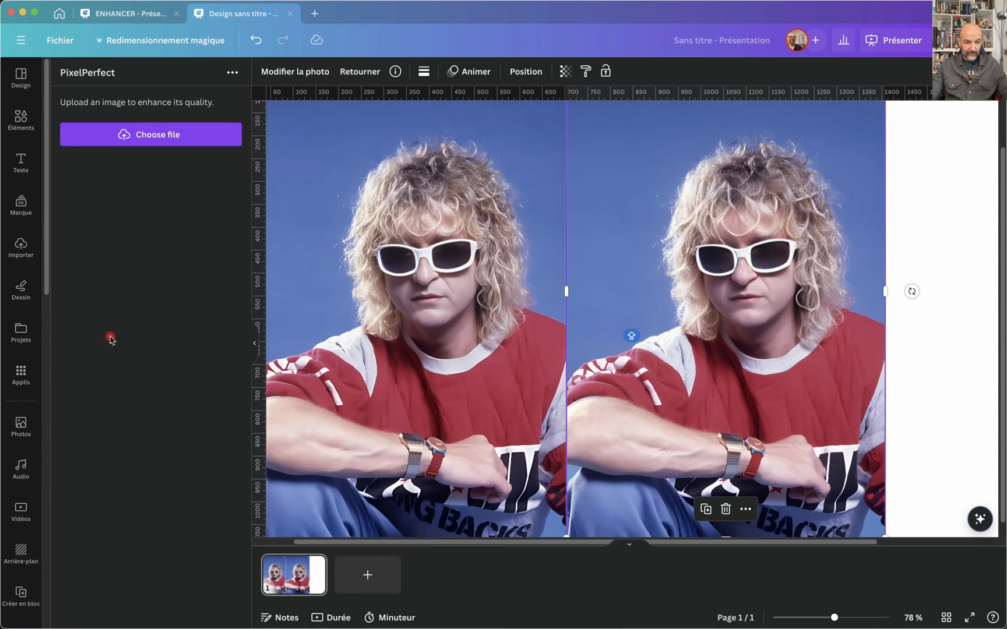
Step: Search the Canva apps for IMAGE UPSCALER and open the Image Upscaler app
click(22, 375)
click(125, 80)
text(I)
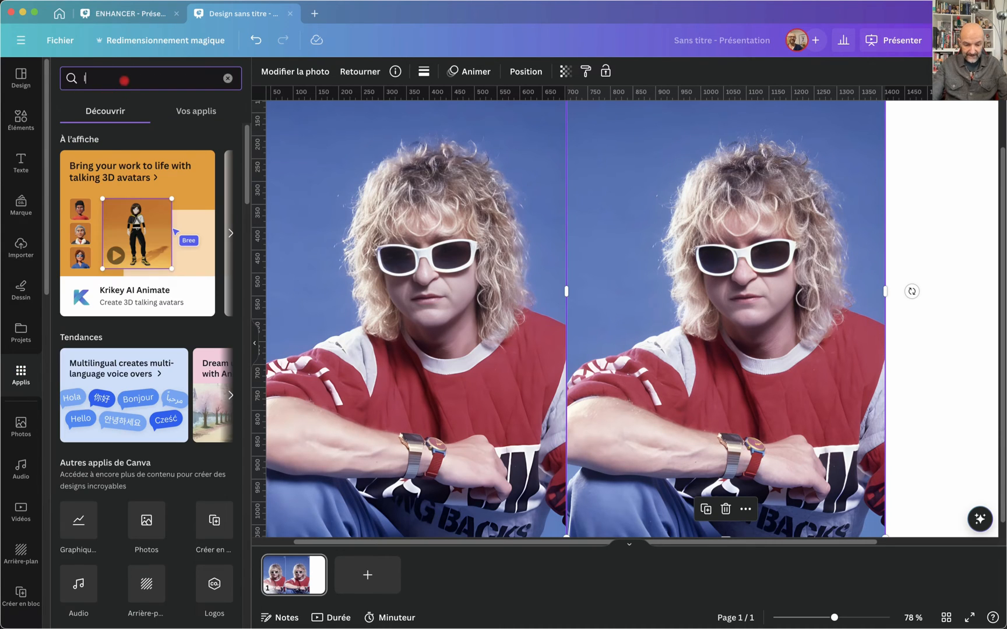
text(MAGE U)
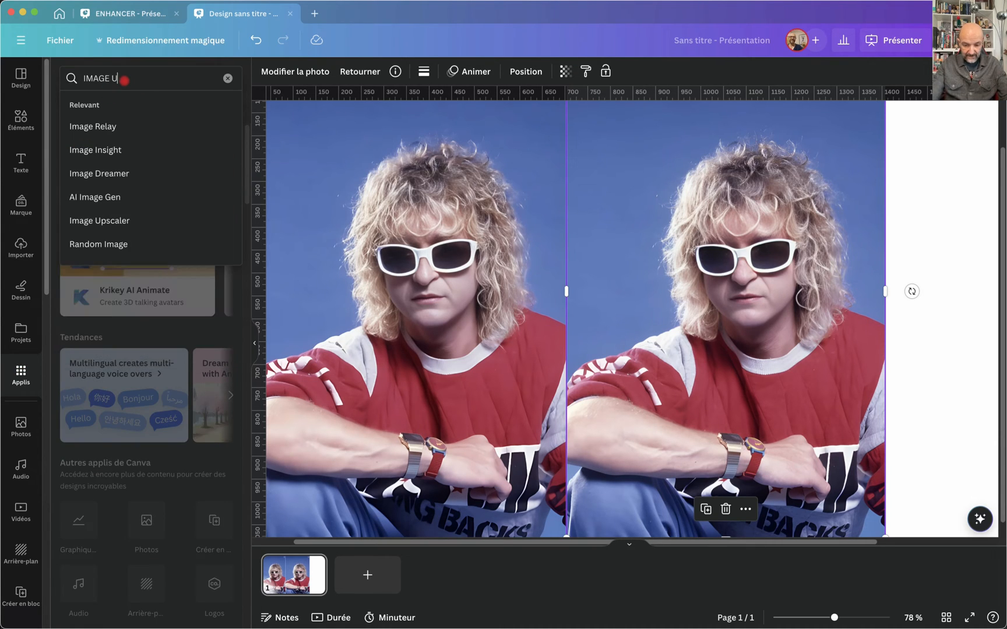
text(PSCALER)
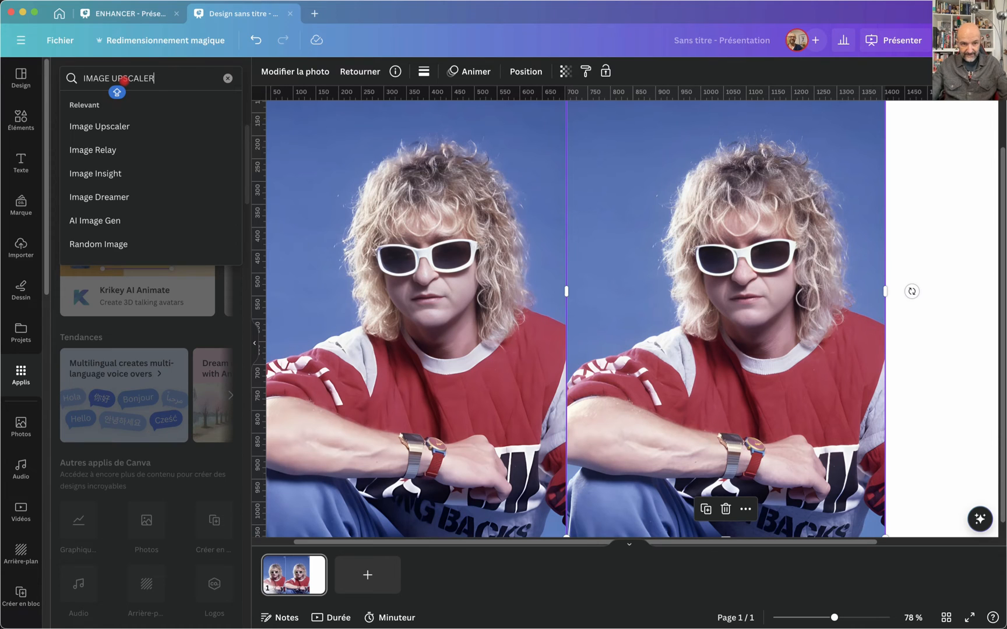
key(Return)
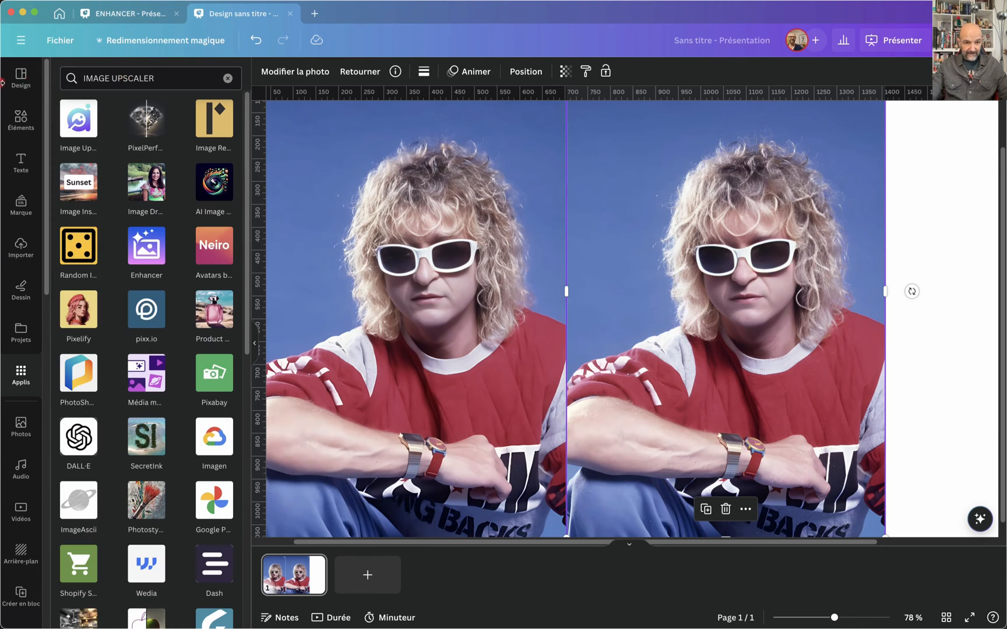
click(82, 129)
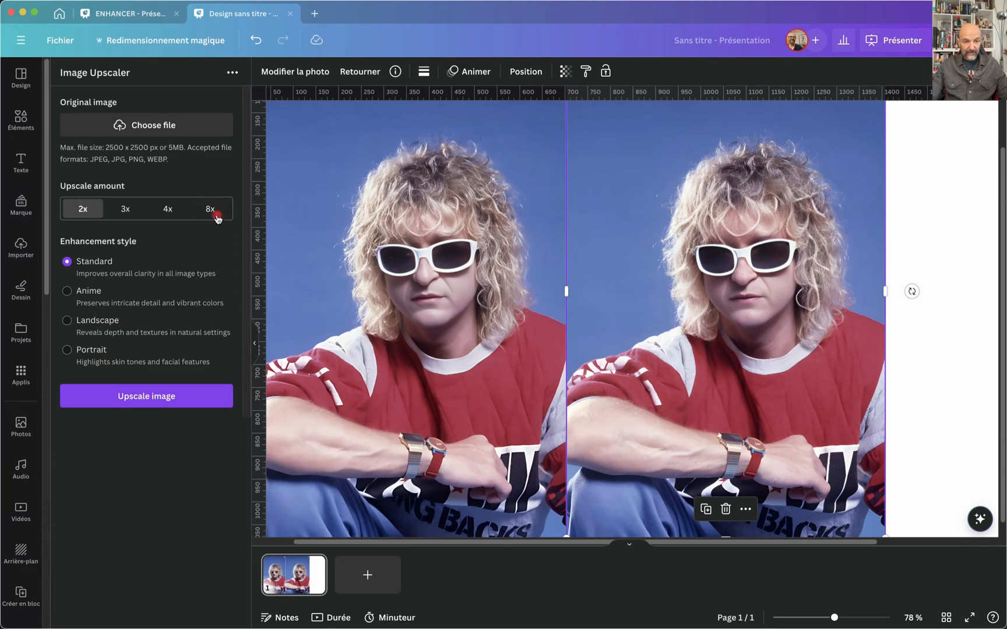
Step: Load 2140858-michel-polnareff-en-1985-580x0-3.jpg into Image Upscaler and upscale it 4x with the Portrait enhancement style
click(186, 130)
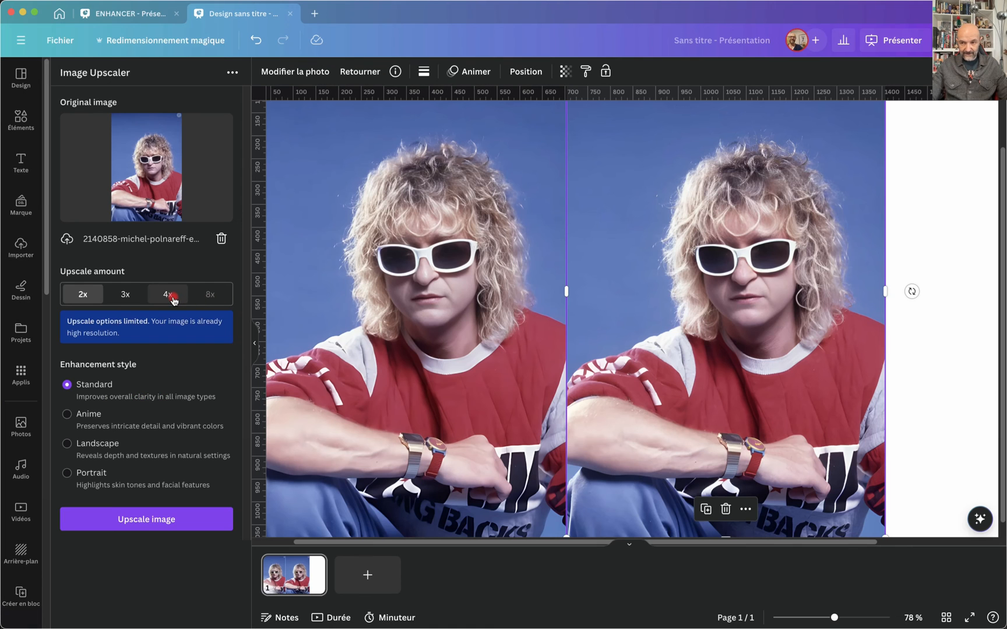
click(171, 298)
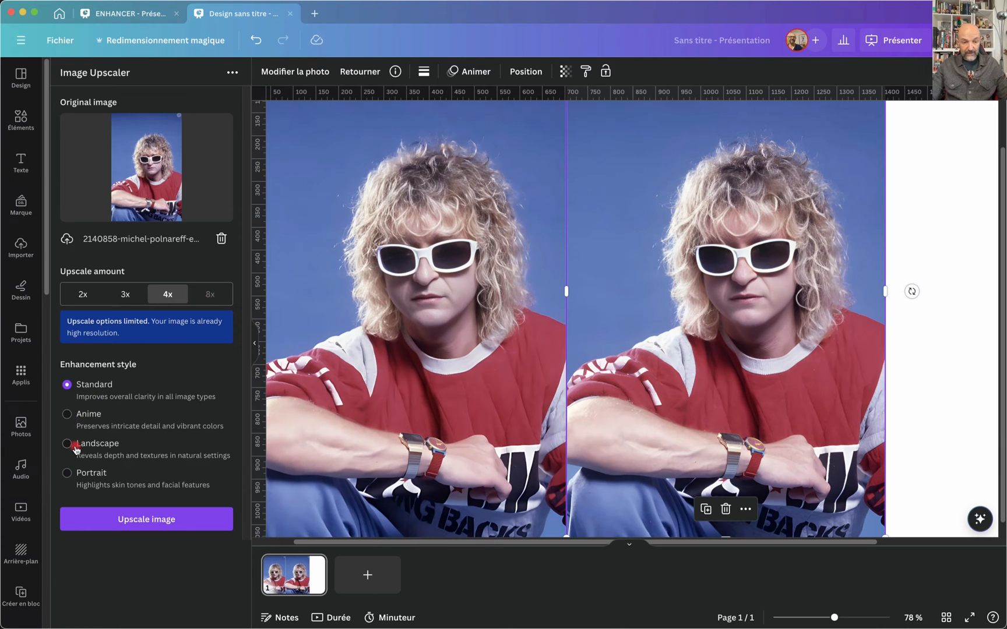
click(67, 474)
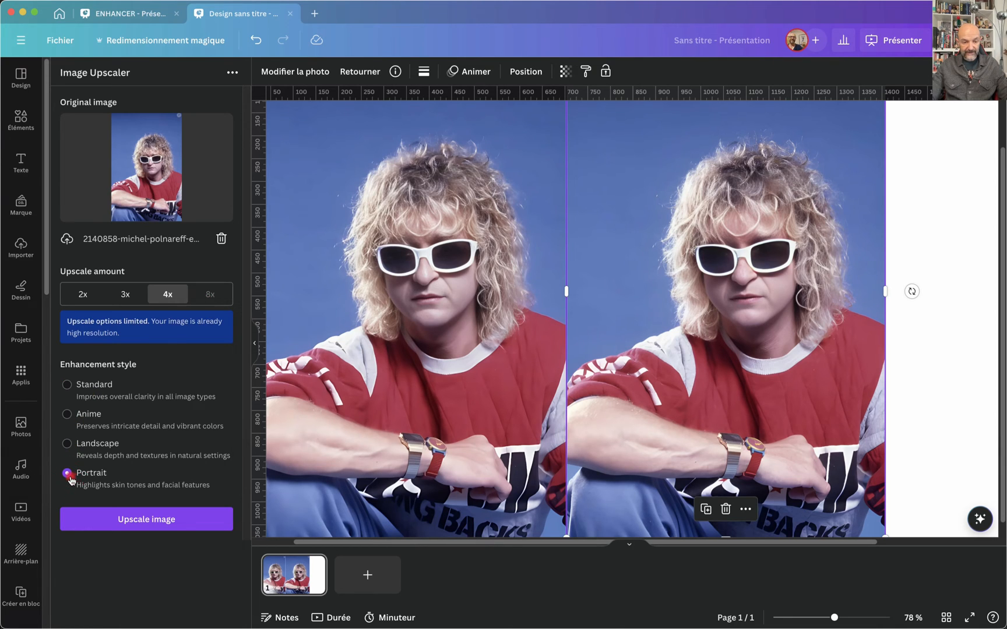
click(132, 520)
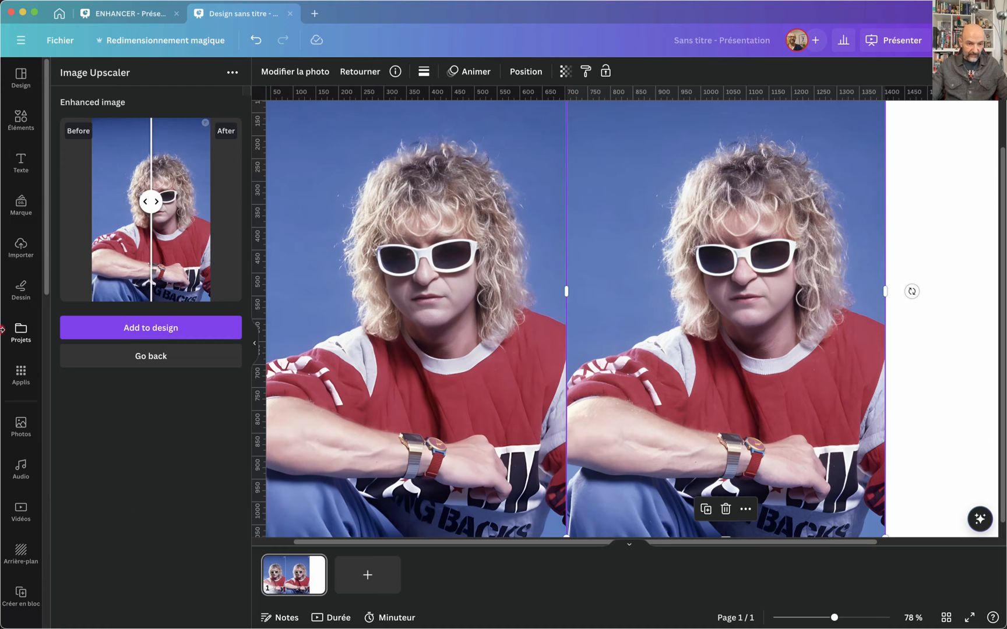
Step: Add the Image Upscaler result to the design, place it flush beside the PixelPerfect portrait and enlarge it to the full page height
mouse_move(149, 201)
mouse_down()
mouse_move(223, 201)
mouse_move(83, 213)
mouse_move(202, 201)
mouse_move(130, 201)
mouse_move(151, 201)
mouse_up()
click(137, 328)
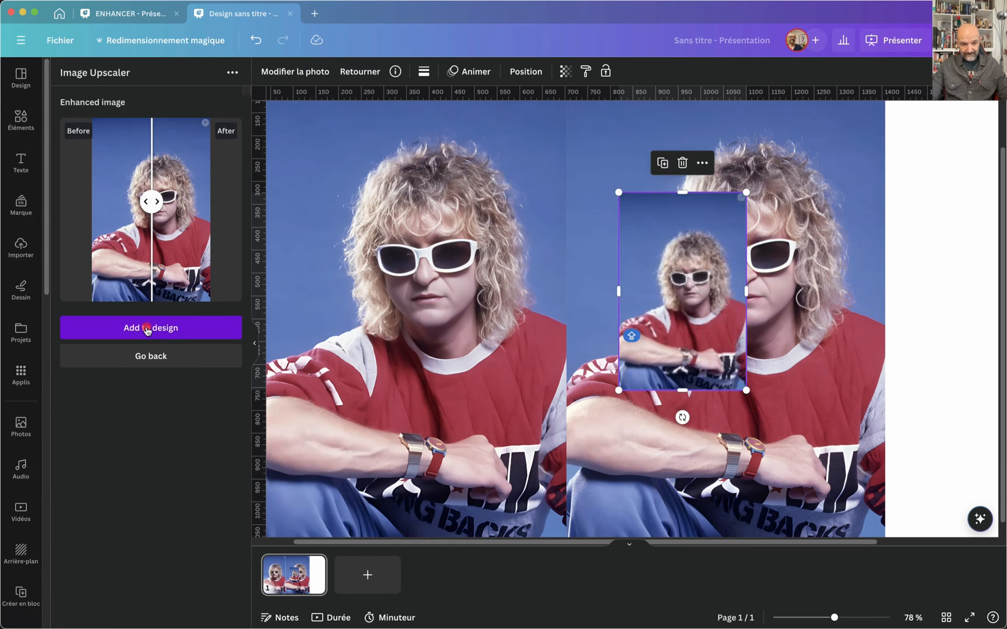
scroll(603, 241, right, 5)
drag(559, 245, 814, 152)
scroll(815, 153, up, 3)
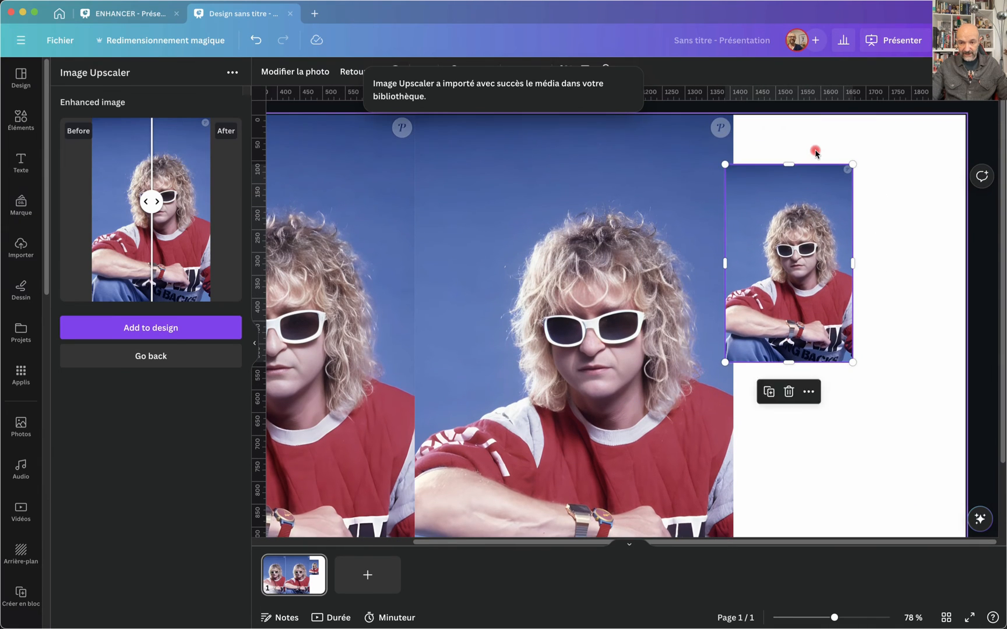
drag(780, 210, 778, 161)
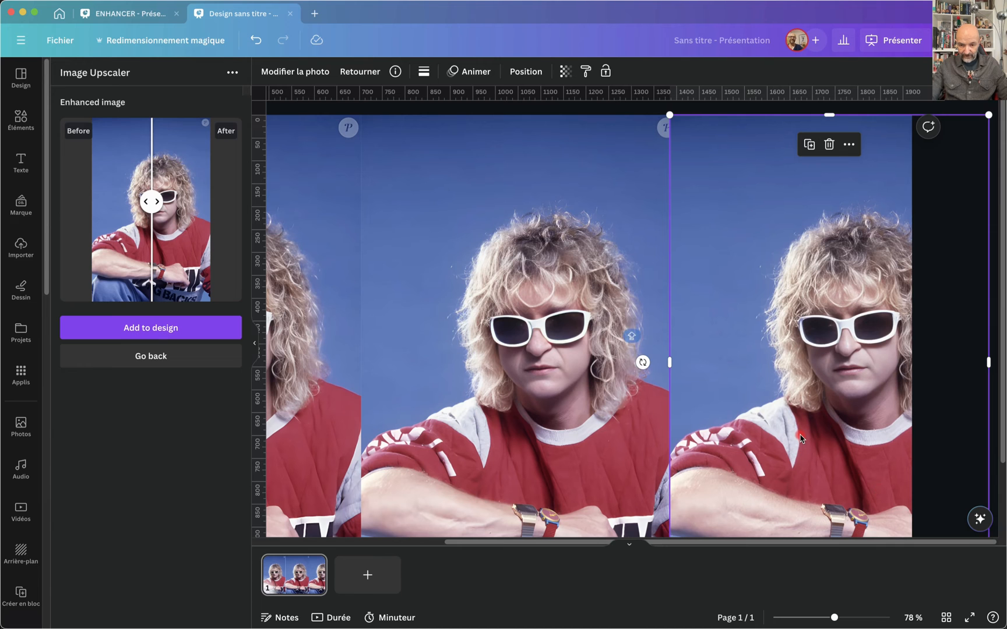
scroll(800, 438, up, 5)
scroll(800, 438, down, 6)
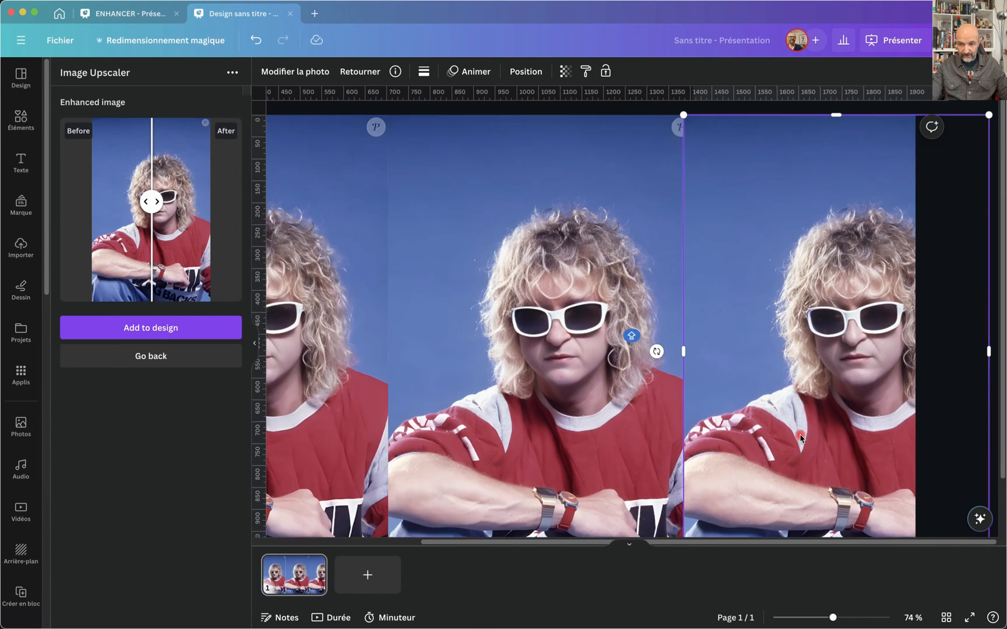
drag(813, 376, 869, 378)
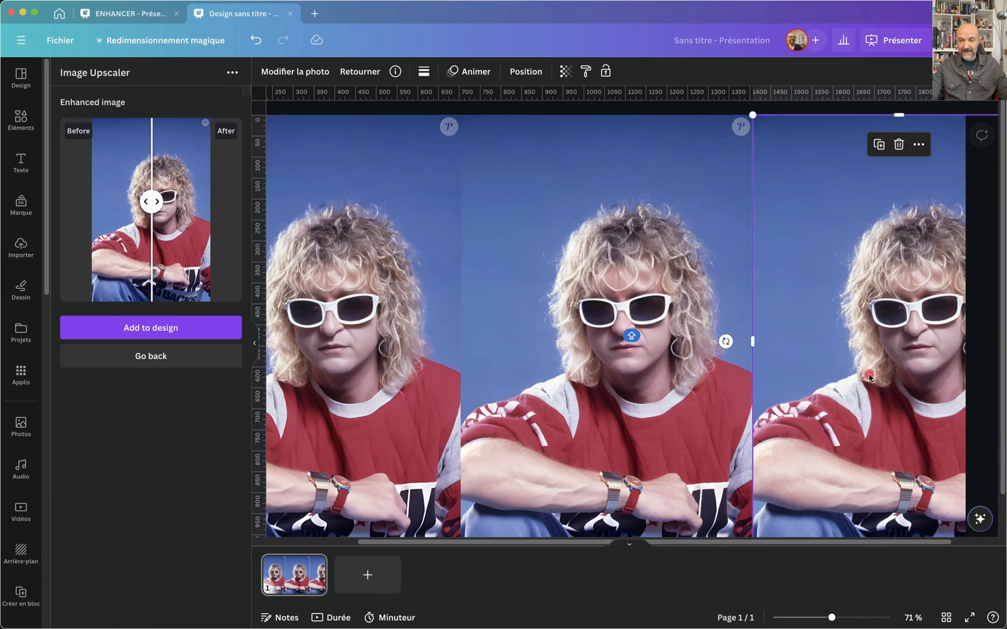
scroll(639, 390, down, 2)
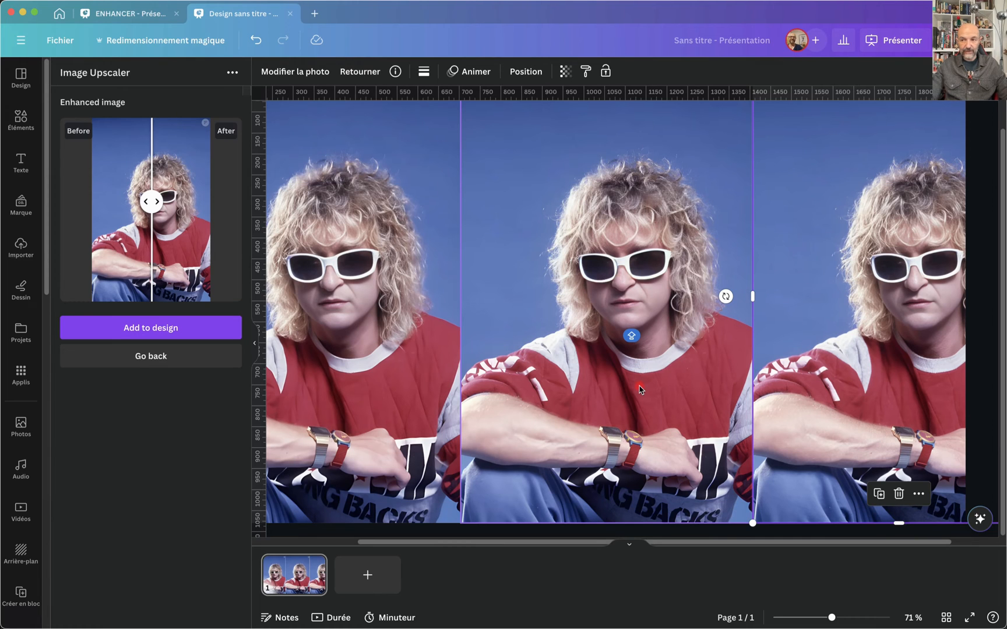
Step: Switch to the ENHANCER presentation and compare the Image Upscaler, Enhancer and Pixel Perfect portraits up close, examining faces and hair
click(139, 15)
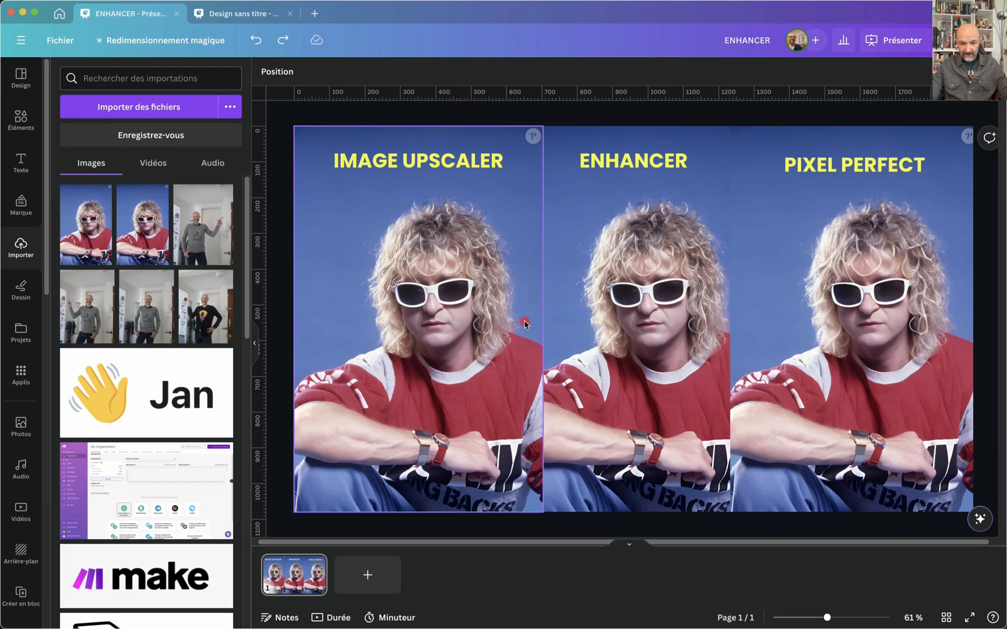
scroll(438, 302, up, 10)
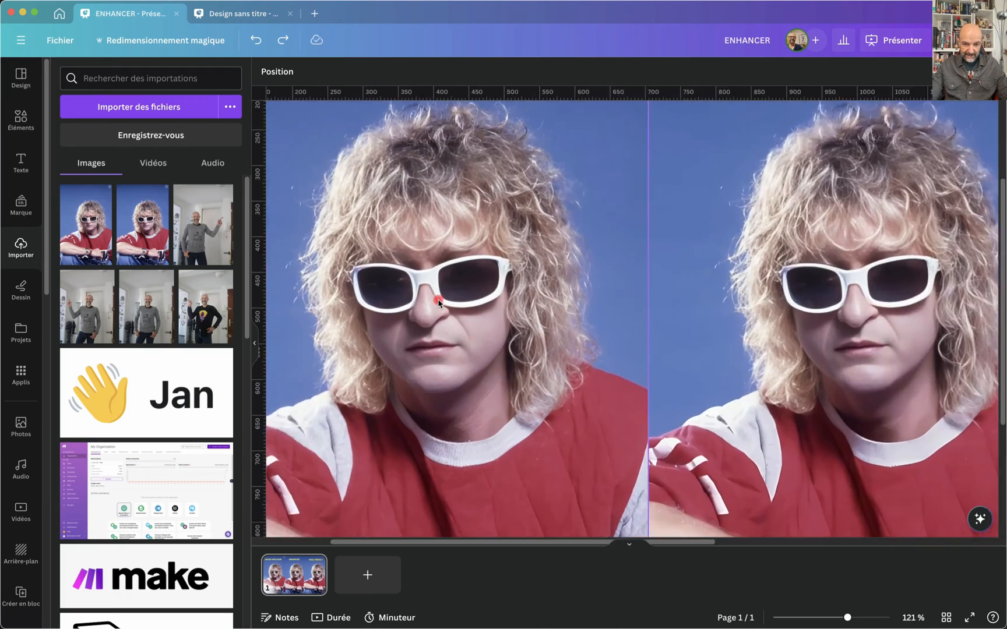
scroll(438, 302, down, 2)
scroll(438, 302, down, 5)
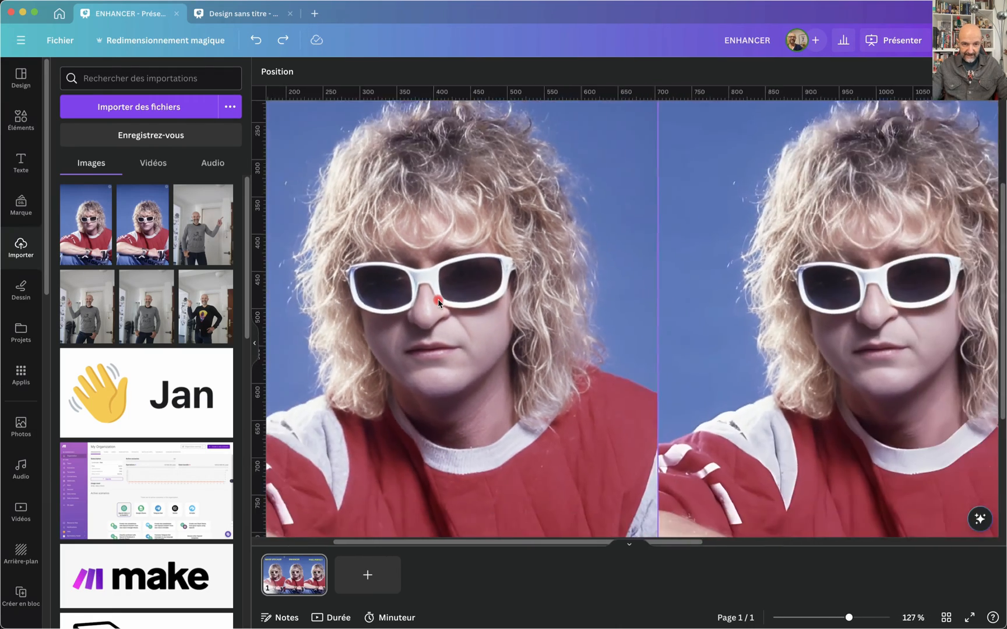
scroll(438, 302, up, 3)
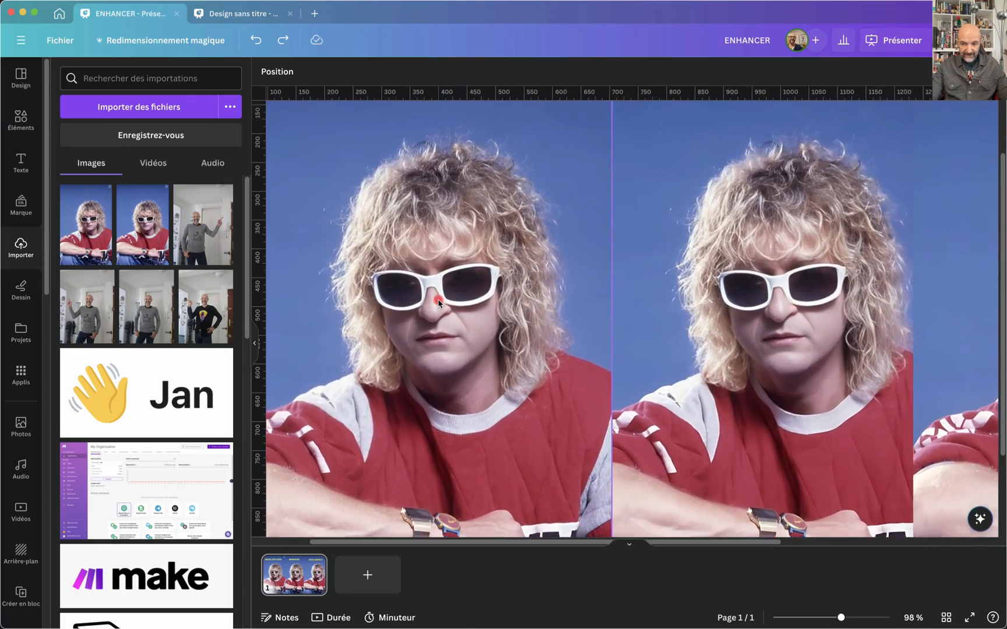
scroll(443, 291, down, 3)
scroll(690, 290, up, 4)
scroll(690, 289, down, 3)
scroll(690, 289, right, 2)
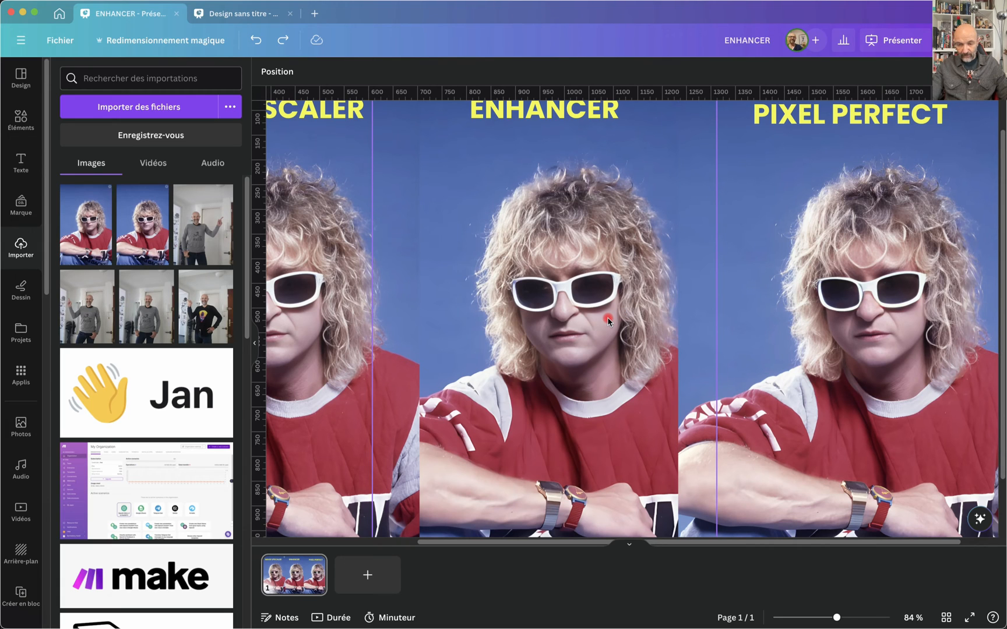
scroll(608, 320, left, 3)
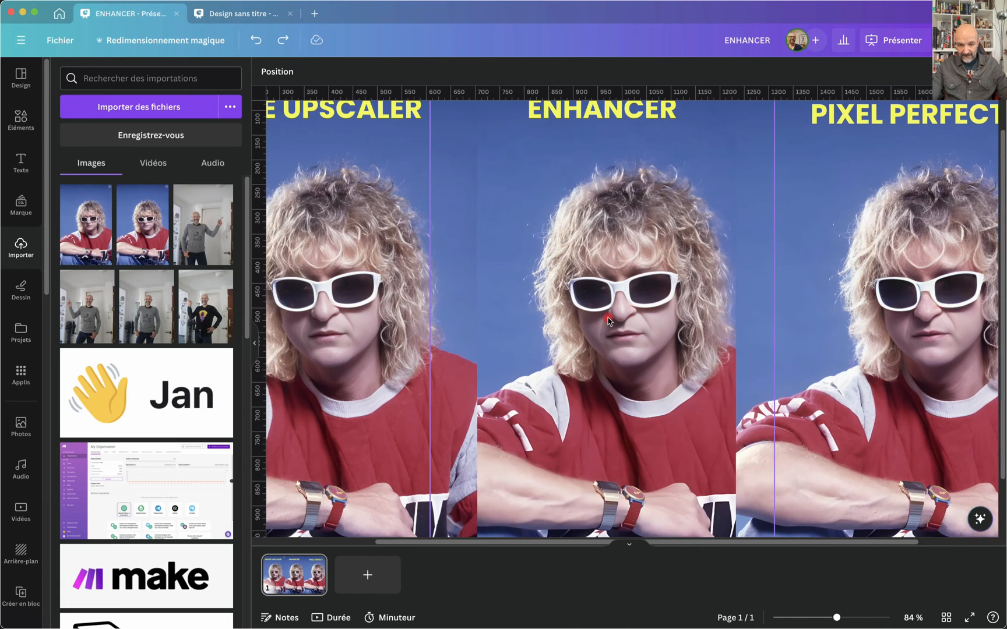
scroll(608, 320, right, 4)
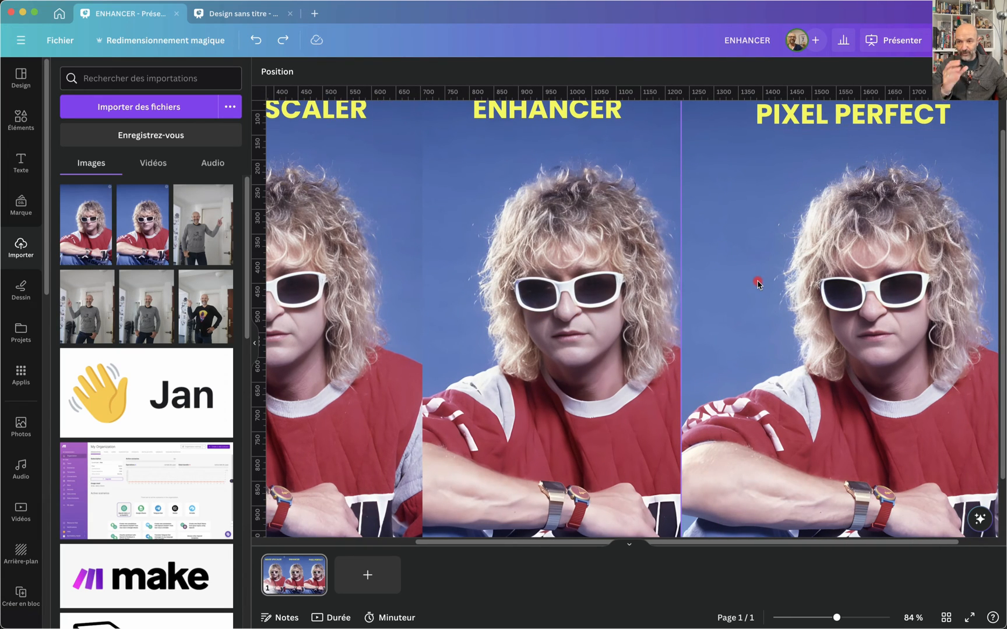
scroll(758, 282, up, 5)
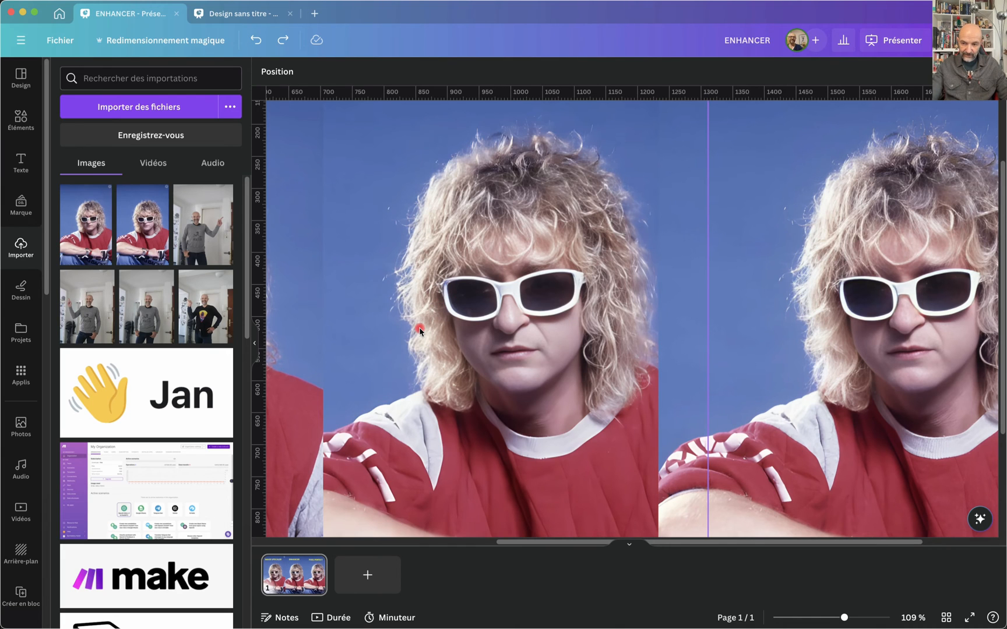
scroll(420, 331, up, 2)
scroll(420, 323, left, 5)
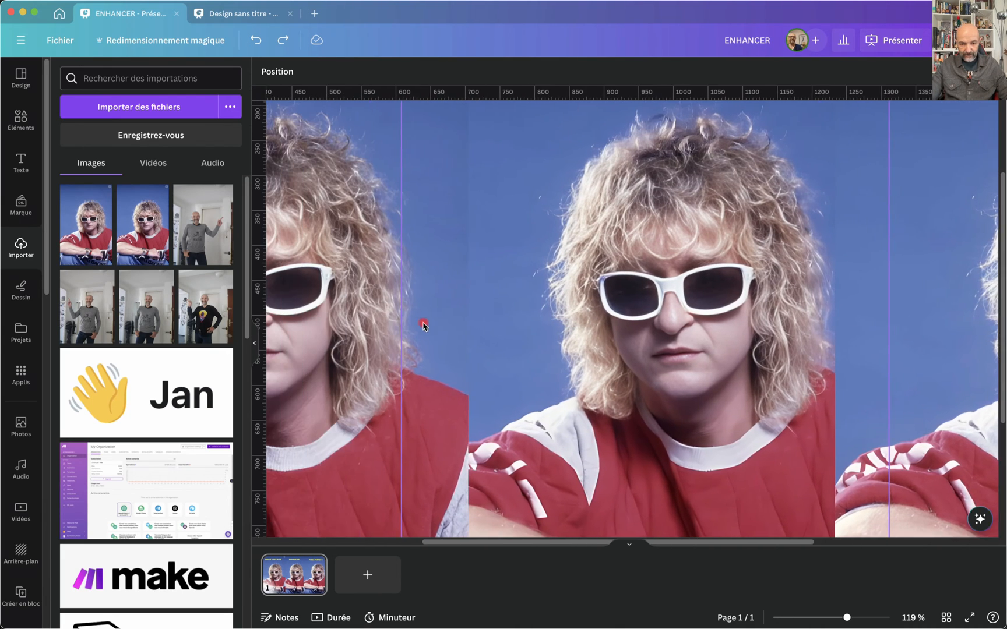
scroll(423, 325, left, 8)
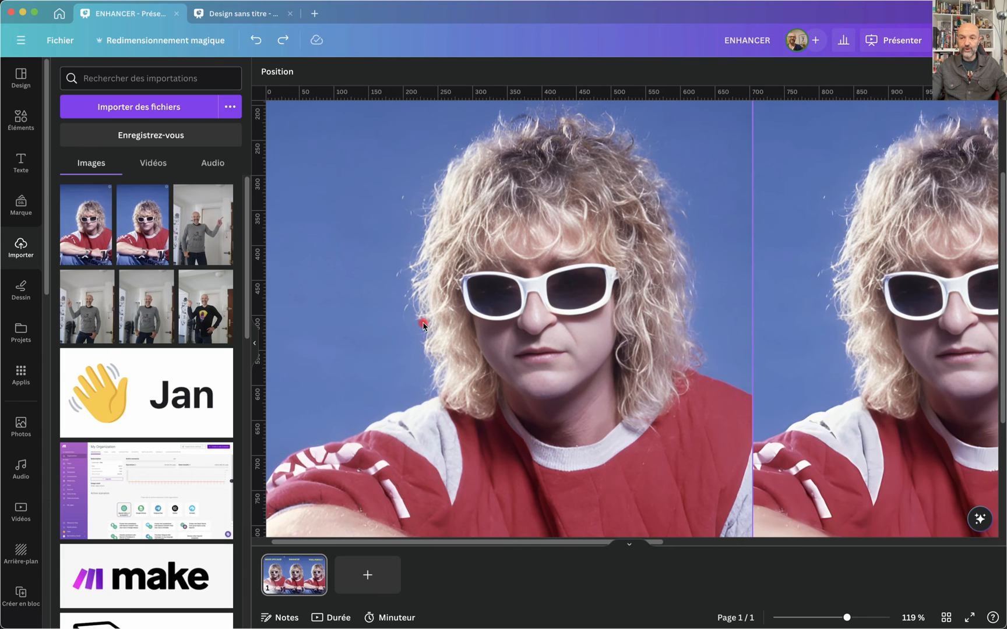
scroll(401, 367, down, 5)
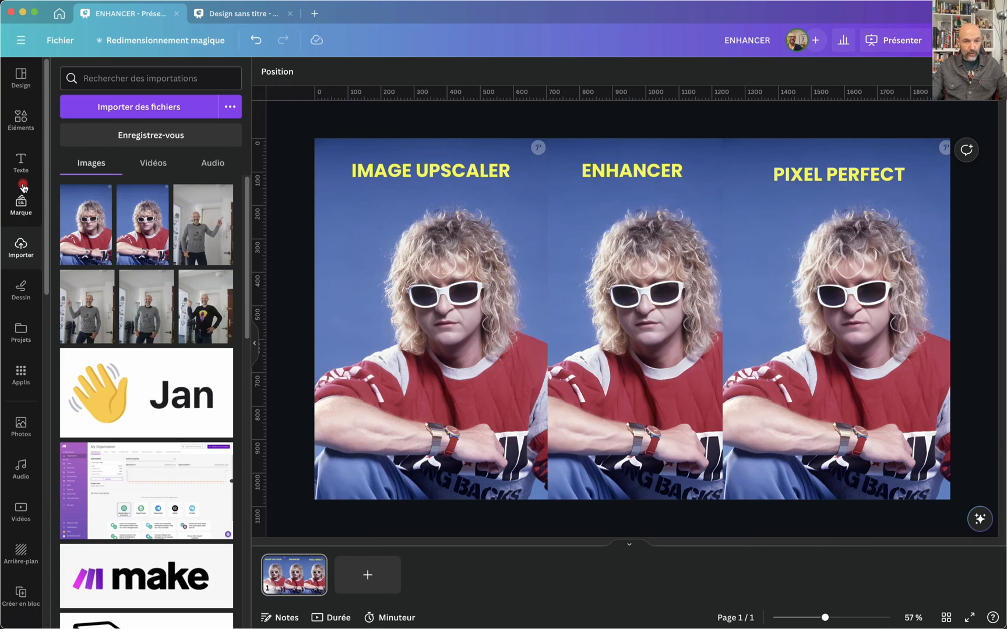
Step: Import the original low-resolution portrait, add it to the page, enlarge it to about 873 × 1340 and move it over the Enhancer portrait
click(164, 108)
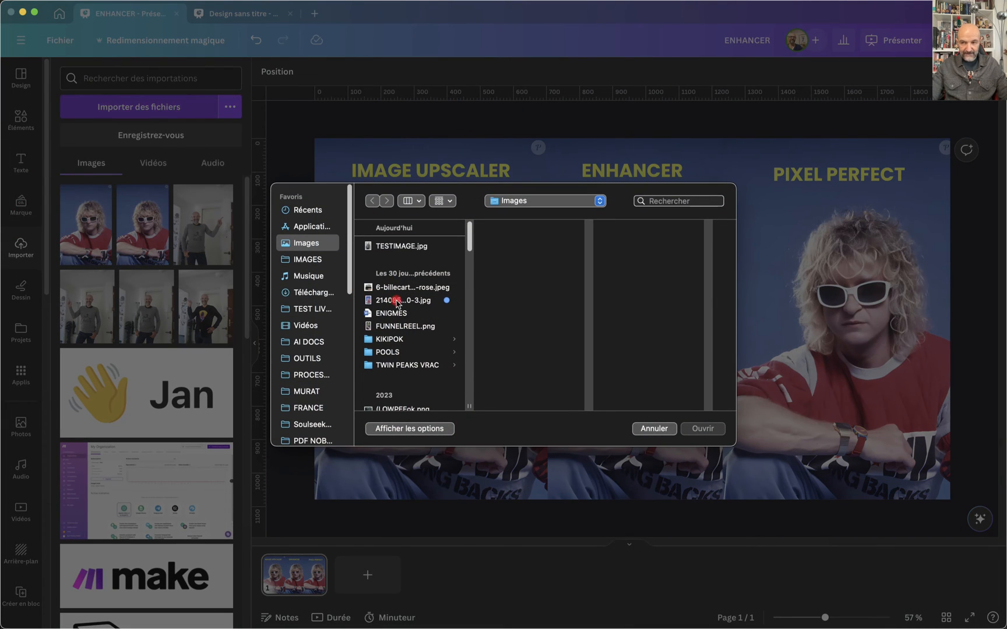
double_click(396, 301)
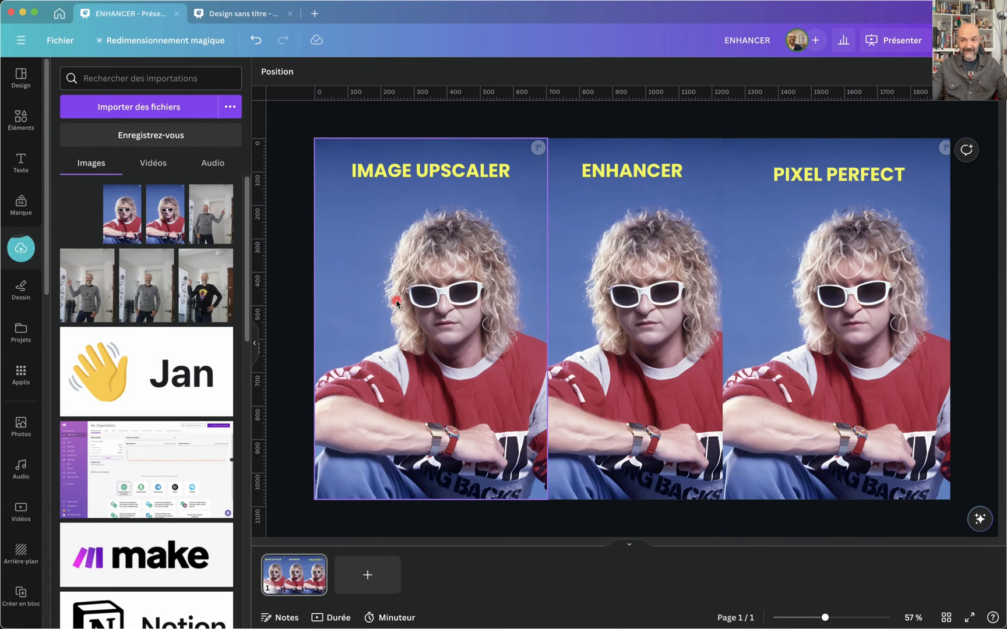
click(83, 217)
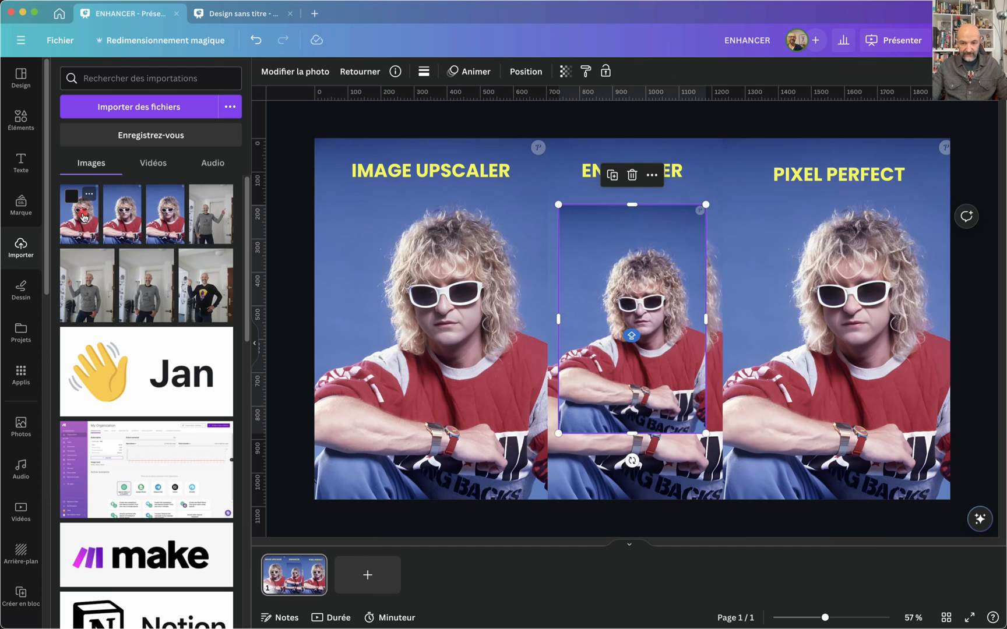
drag(701, 209, 850, 55)
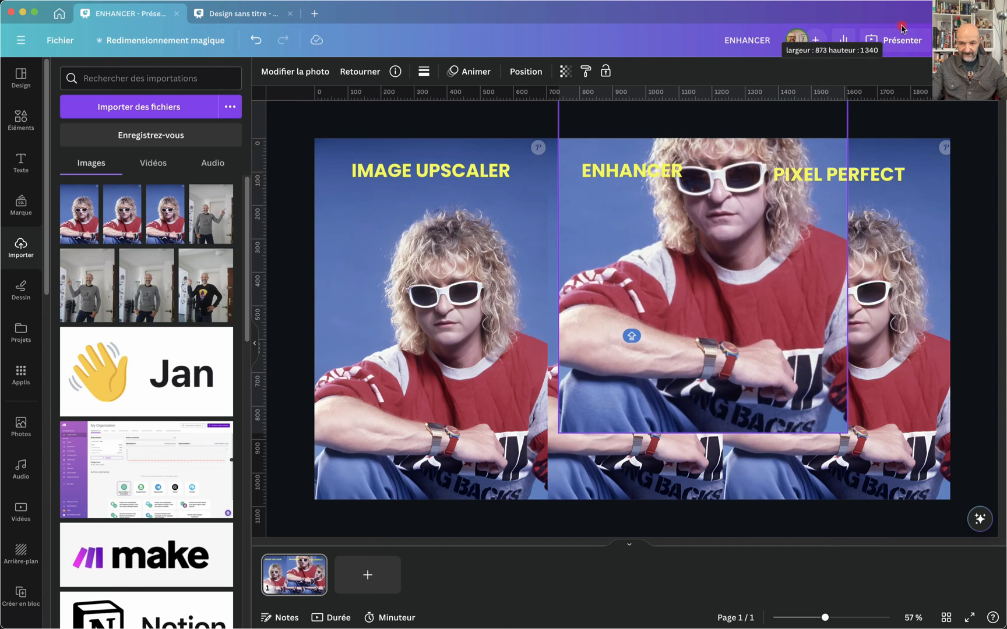
drag(726, 224, 640, 335)
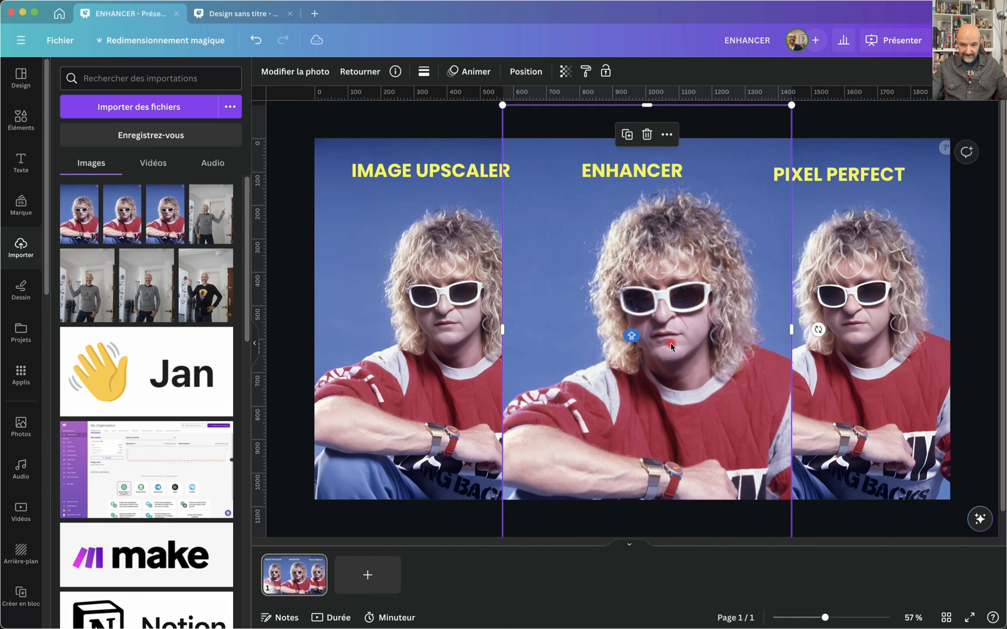
Step: Compare the original portrait with the Image Upscaler version up close, examining the skin, hair and sunglasses
scroll(670, 347, up, 5)
scroll(670, 346, up, 10)
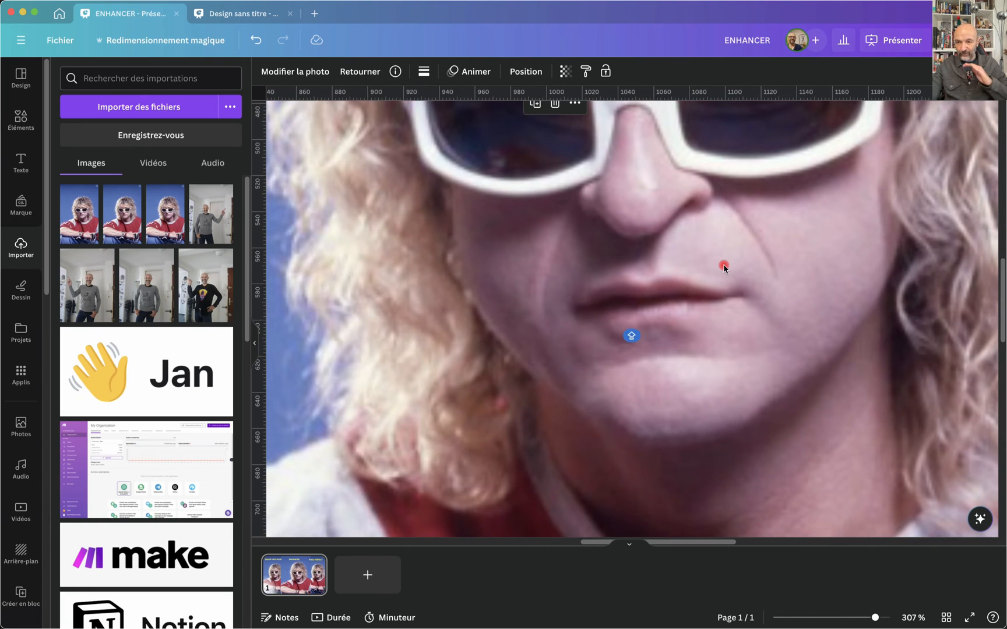
scroll(723, 265, left, 5)
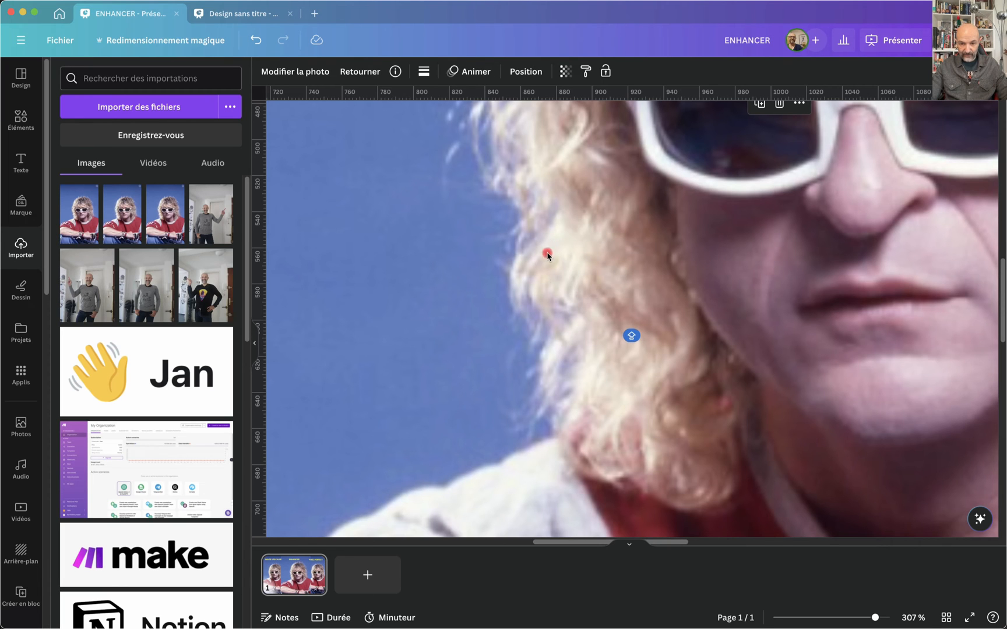
scroll(571, 326, left, 10)
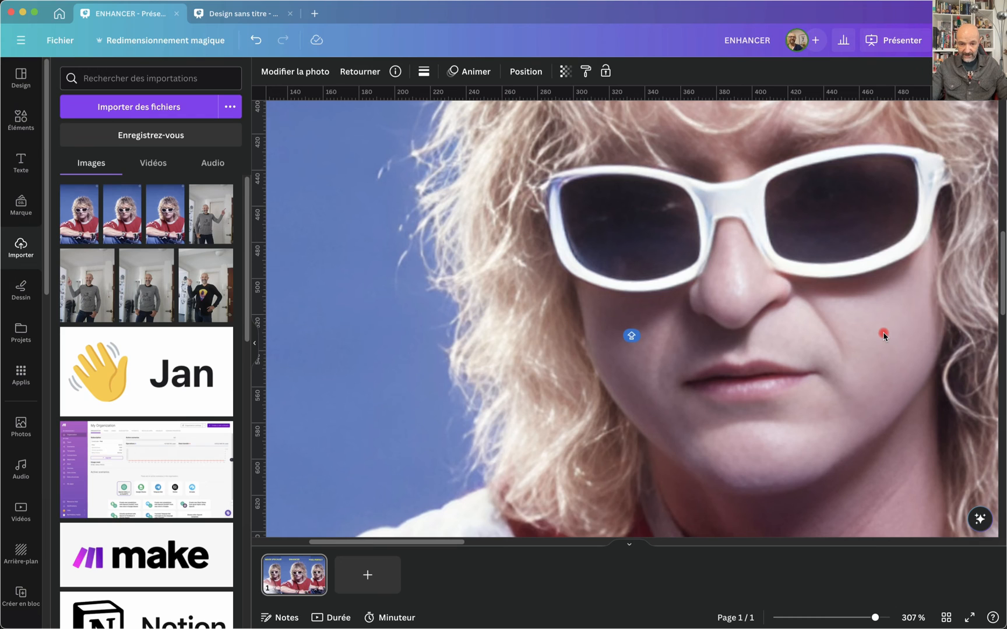
scroll(883, 334, right, 3)
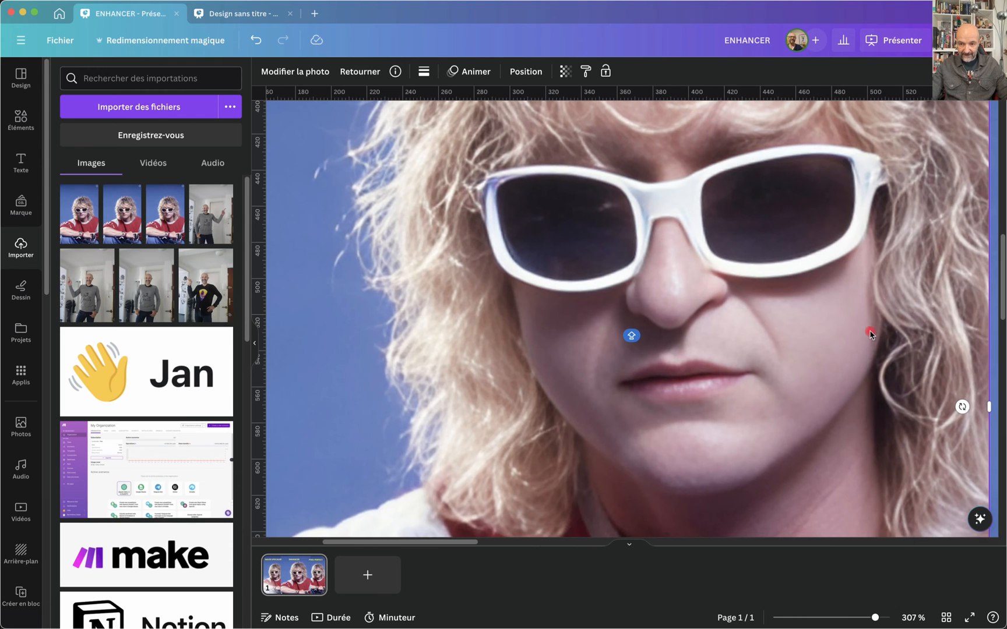
Step: Compare the mouth and hair of the Image Upscaler portrait with the original up close and review all three portraits together
scroll(796, 365, right, 8)
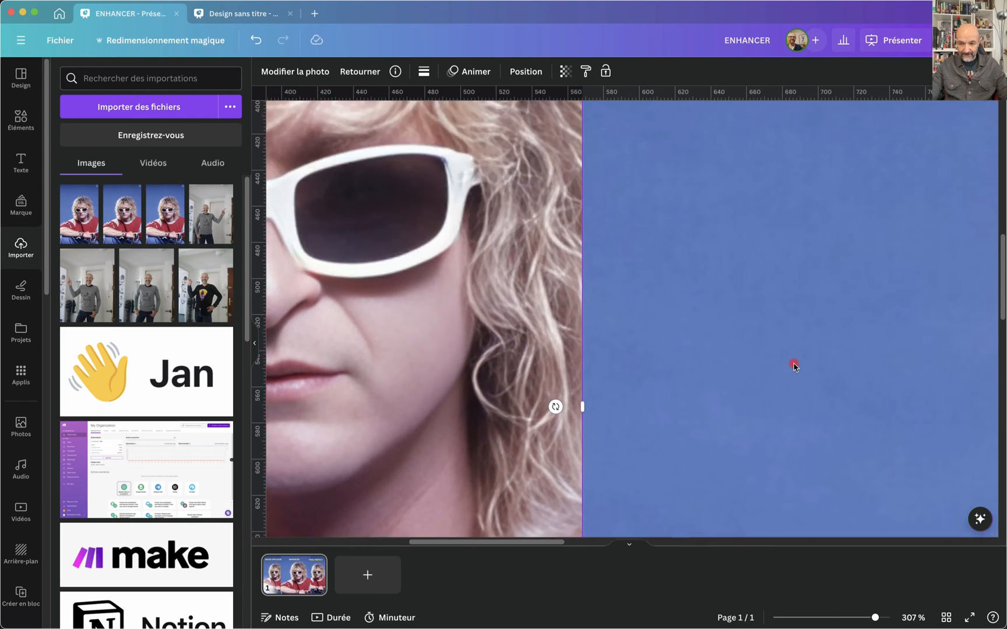
scroll(793, 365, right, 6)
scroll(793, 365, down, 2)
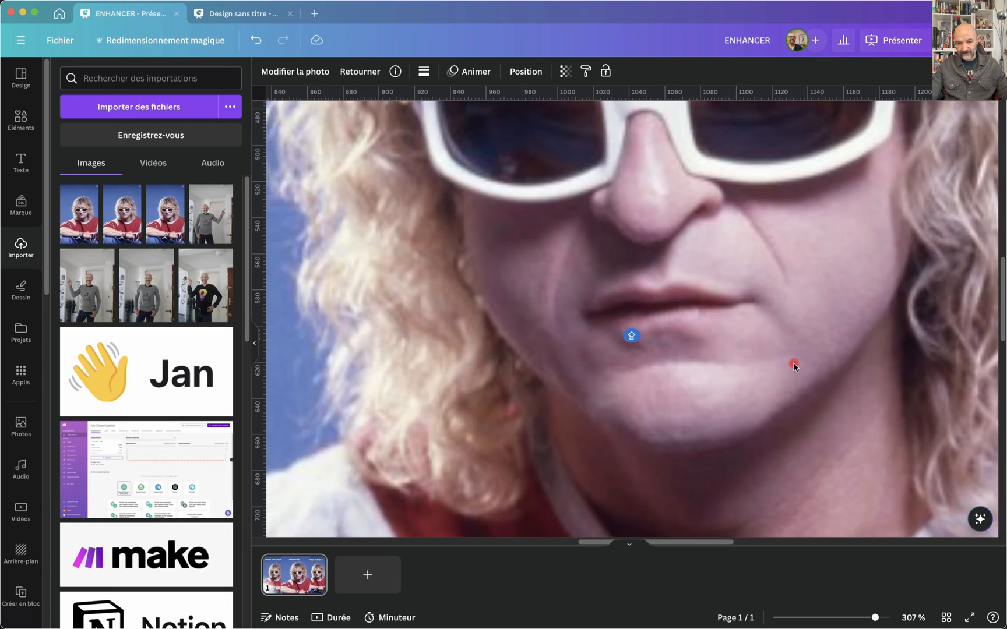
key(super+alt+0)
drag(615, 283, 611, 256)
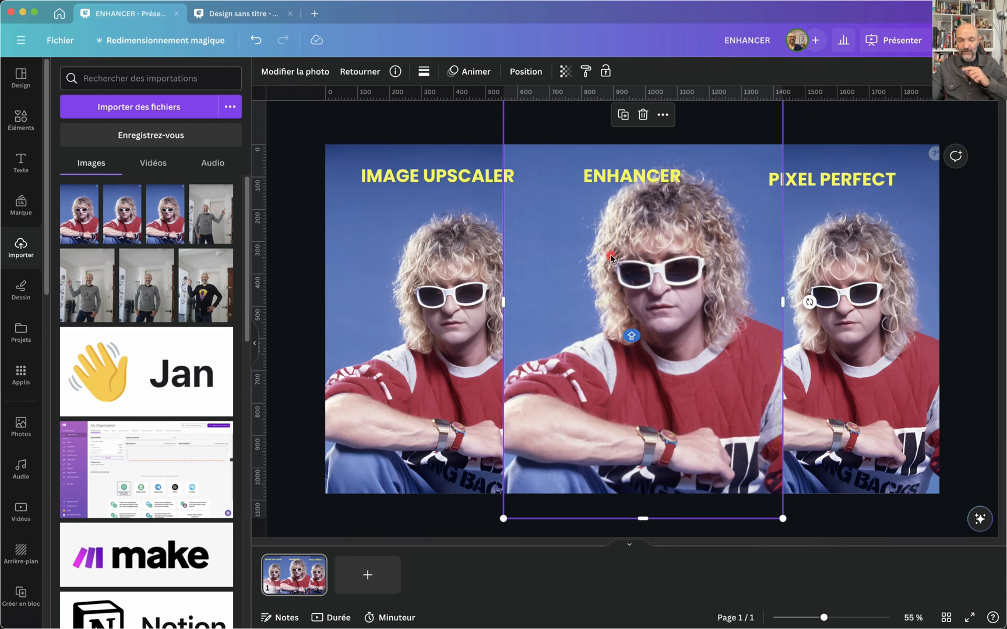
Step: Create a new blank design in the Présentation (16:9) format
click(315, 16)
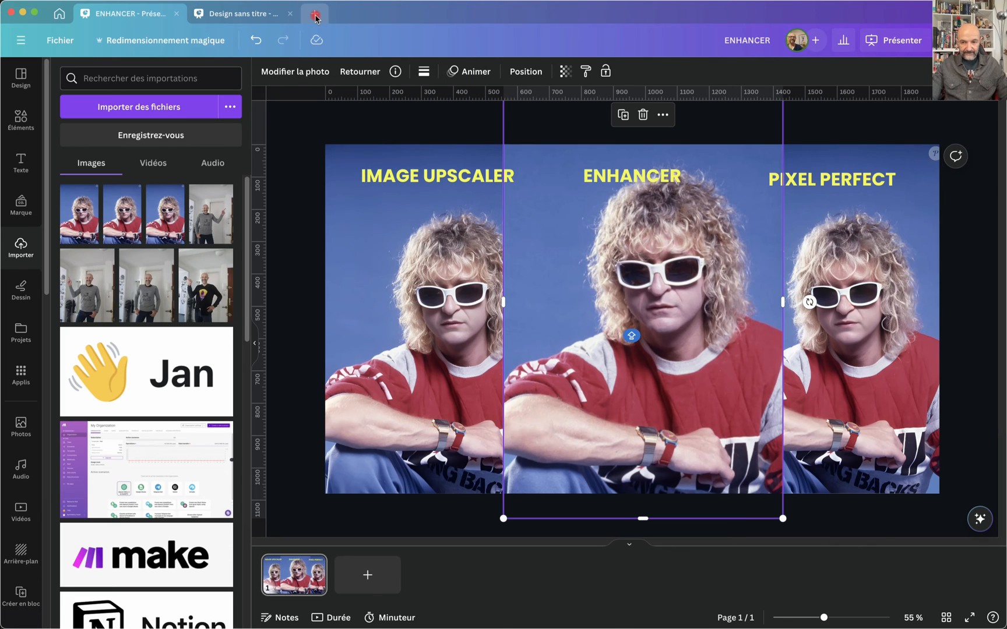
click(315, 16)
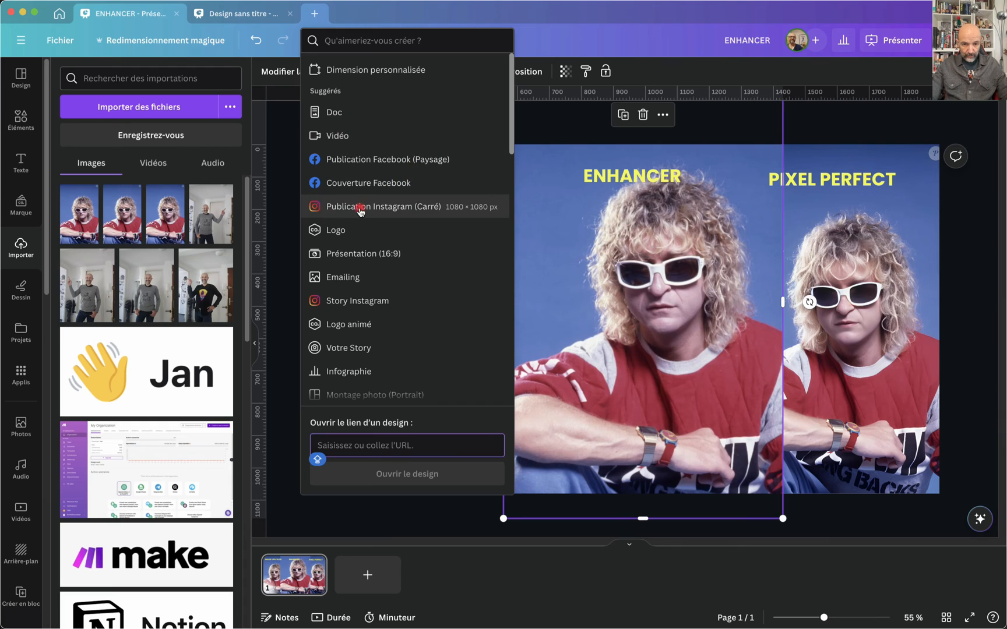
click(382, 253)
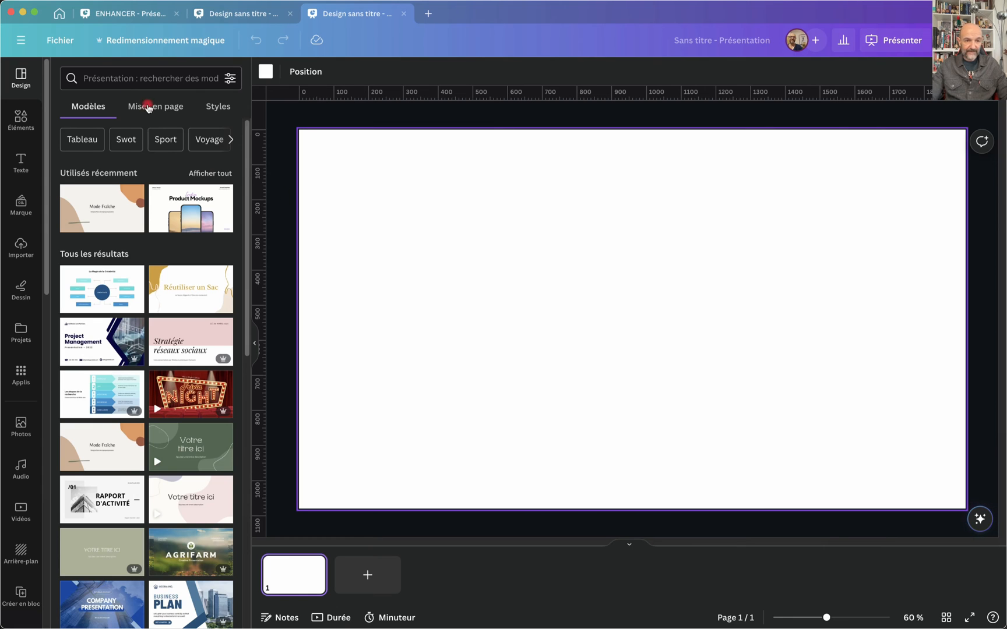
Step: Switch to Photoshop and compare the low-resolution Calque 1 with the background photo by toggling the layer's visibility
key(super+Tab)
key(super+Tab)
key(super+Tab)
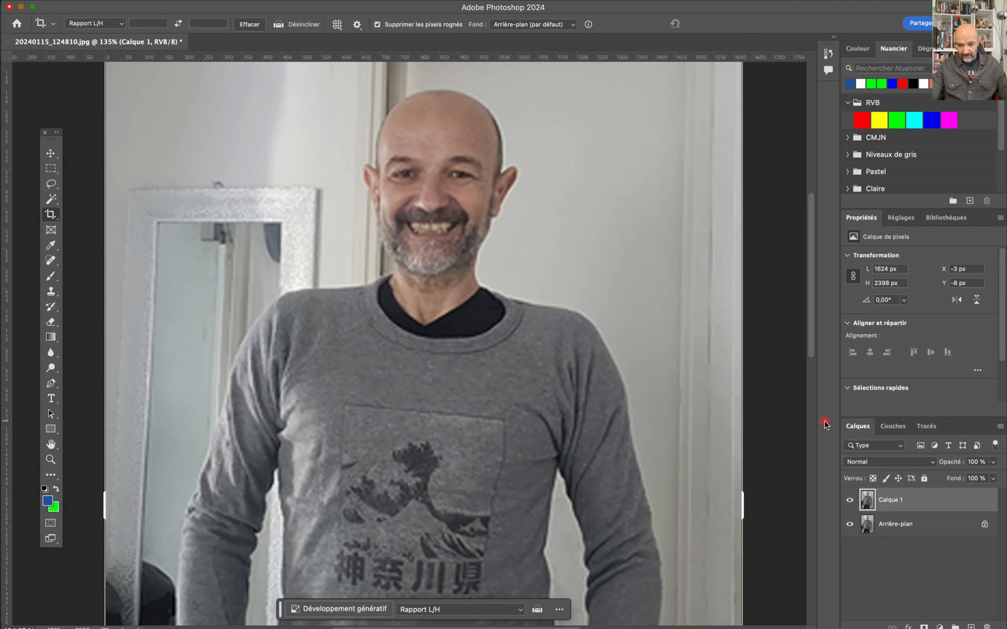
click(850, 505)
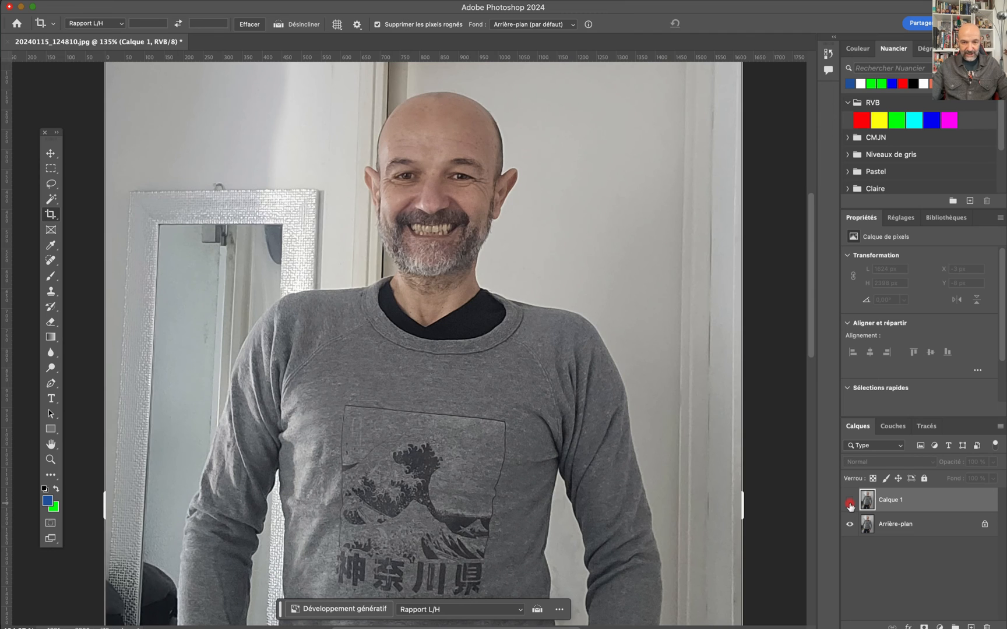
scroll(550, 336, up, 5)
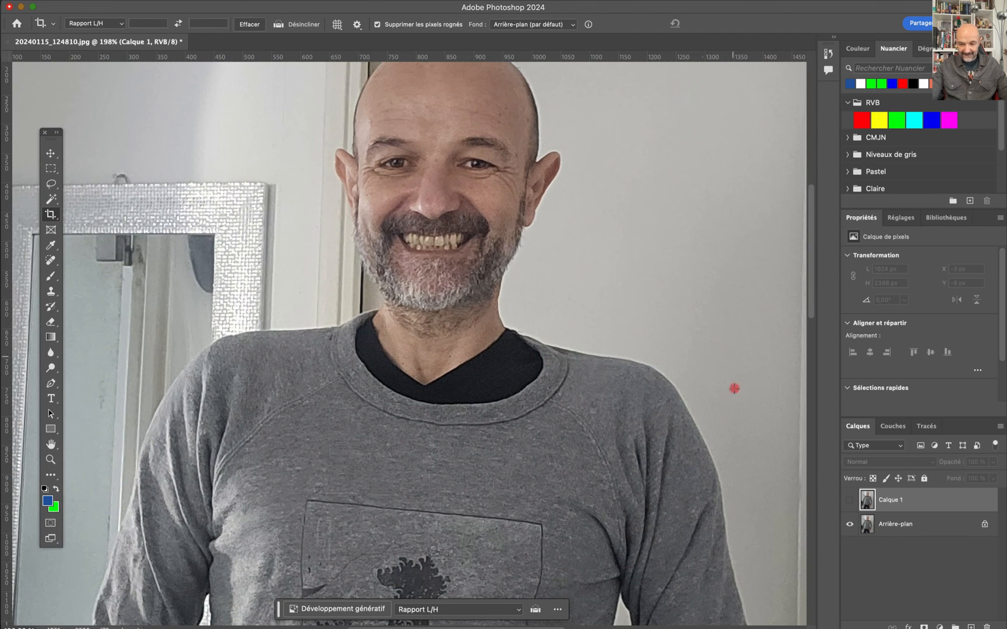
click(849, 505)
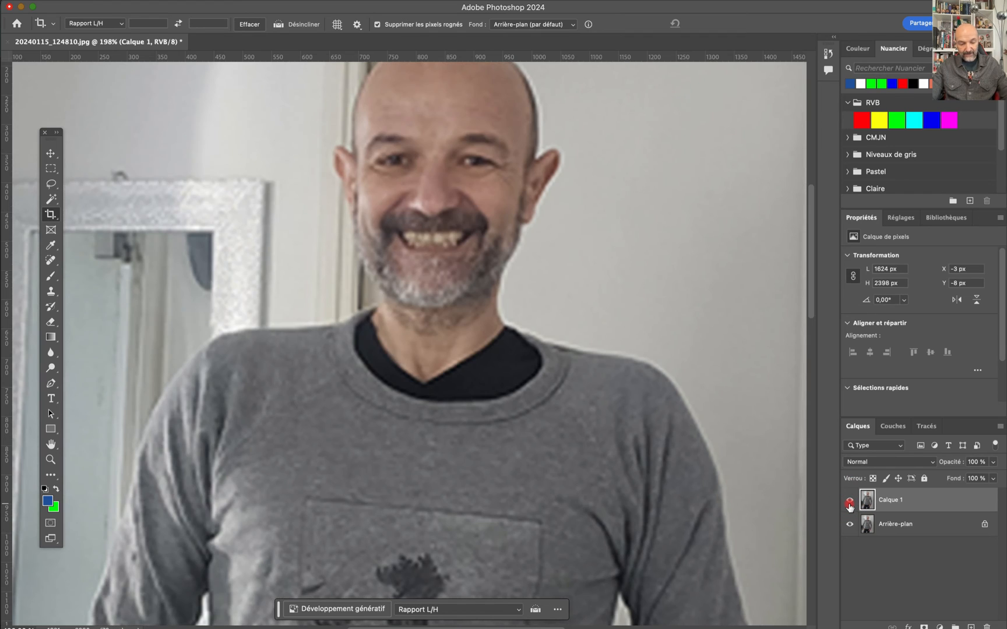
Step: Switch back to Canva and enhance today's screen capture, 11.18.10, with the PixelPerfect app
key(super+Tab)
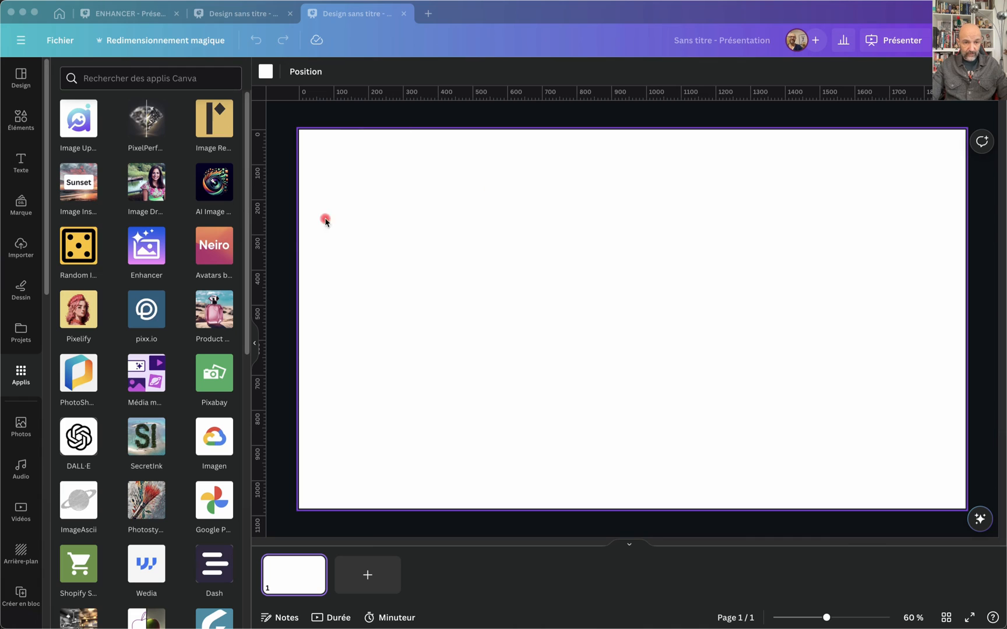
click(139, 121)
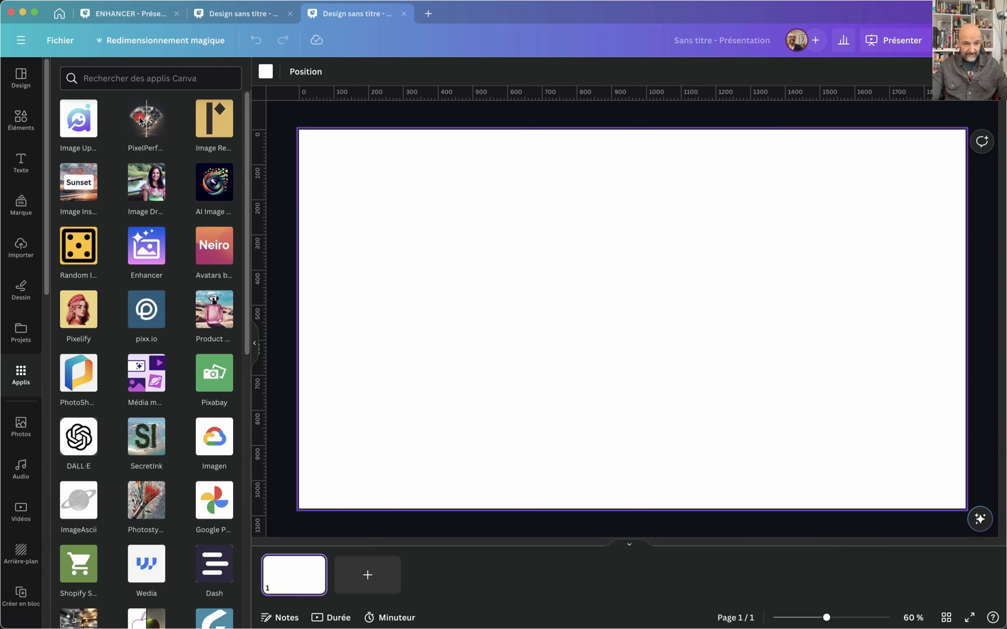
click(140, 121)
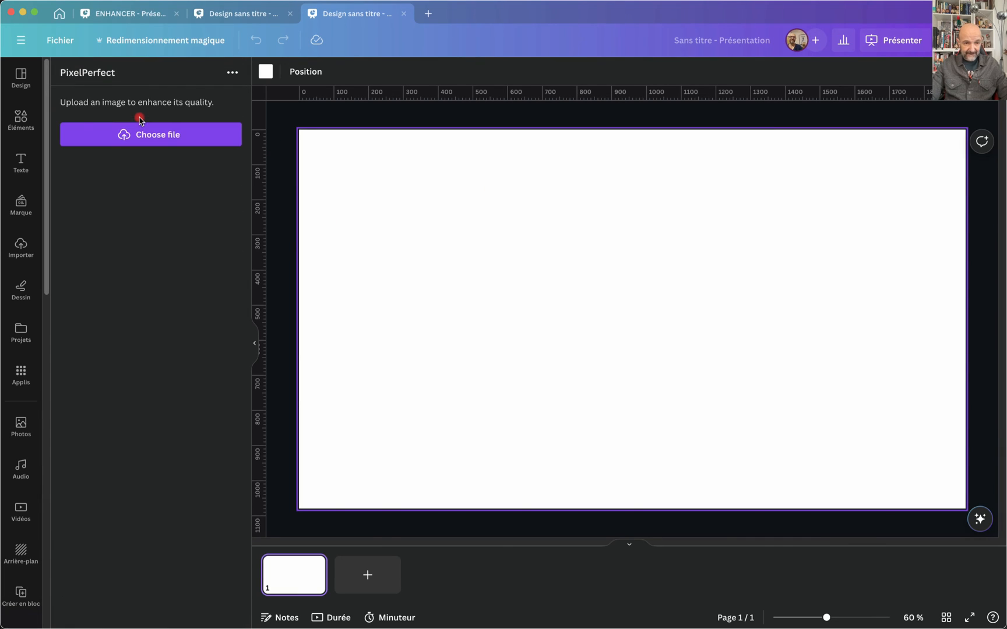
click(140, 135)
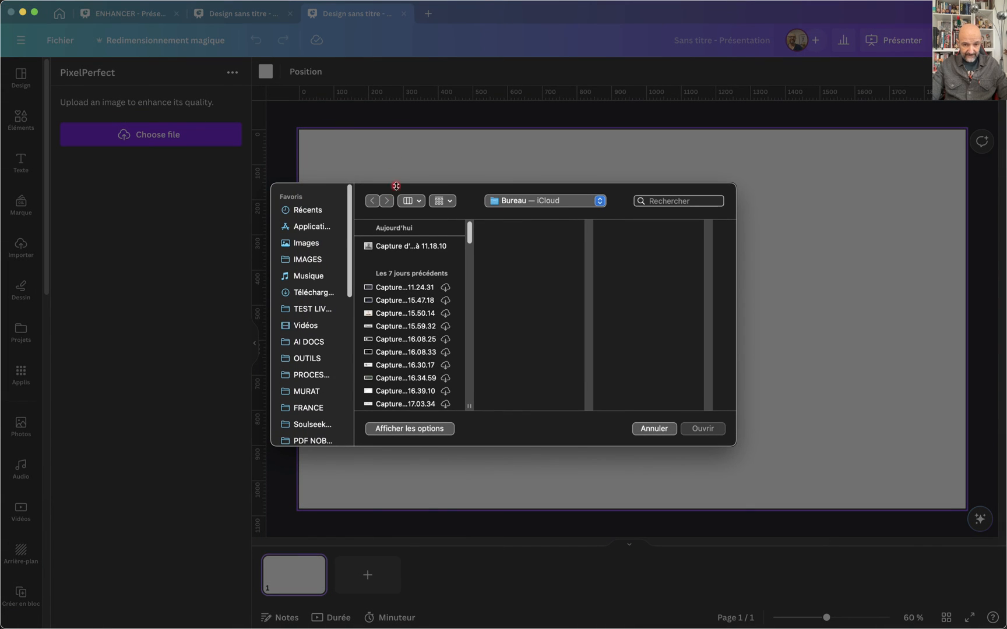
double_click(382, 246)
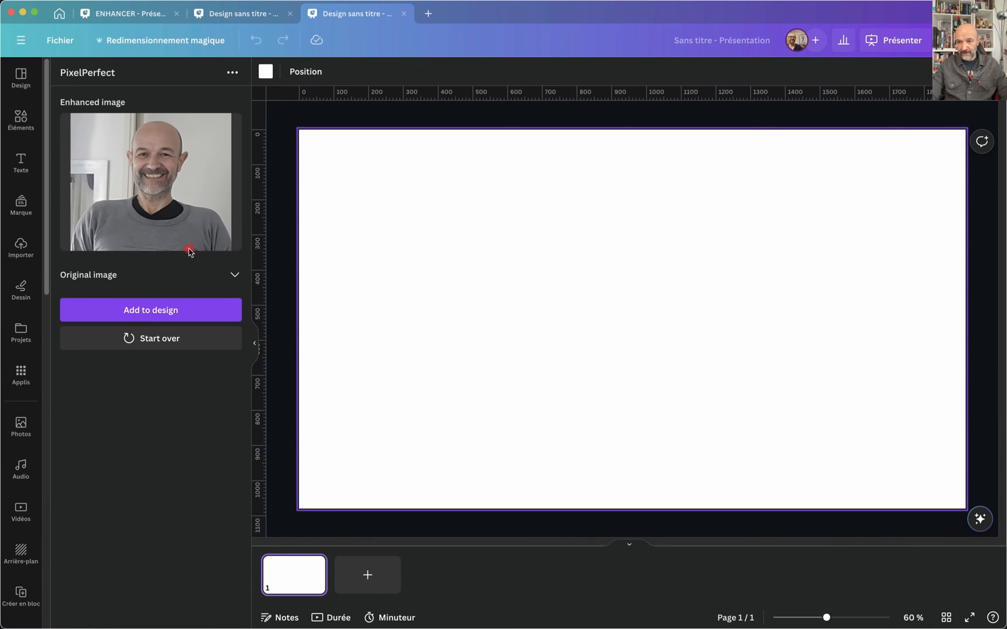
Step: Add the PixelPerfect result to the design, align it to the page's upper-left corner and enlarge it to about 1235 px wide
click(148, 314)
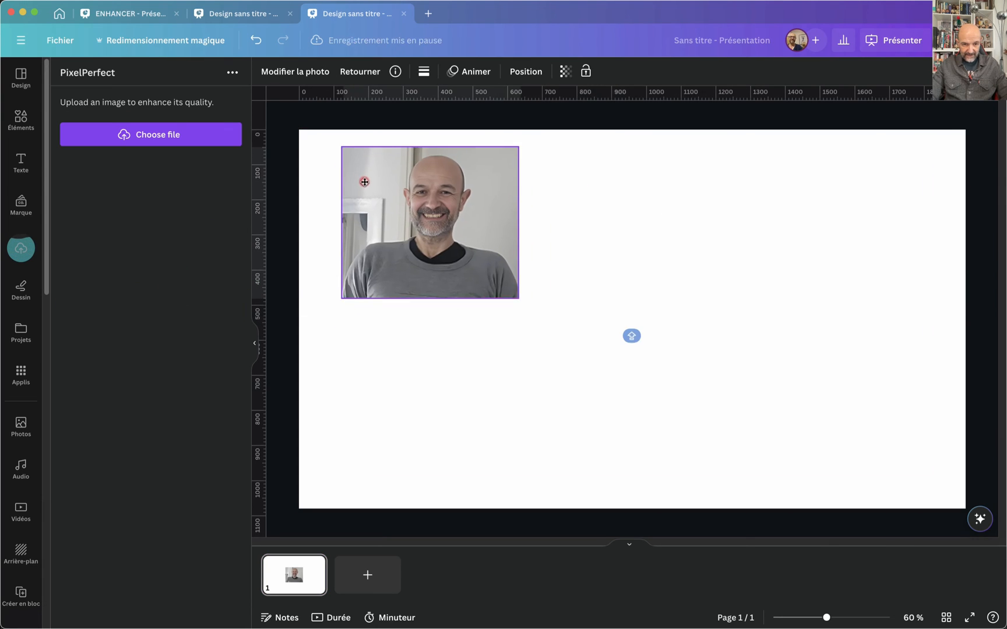
drag(331, 173, 331, 166)
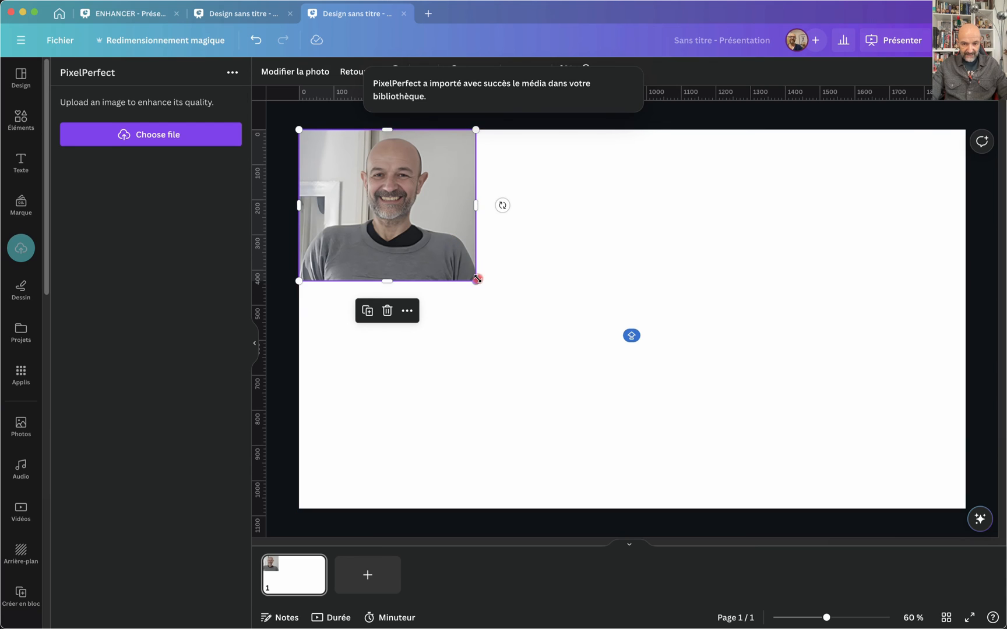
drag(475, 281, 661, 578)
scroll(587, 368, up, 5)
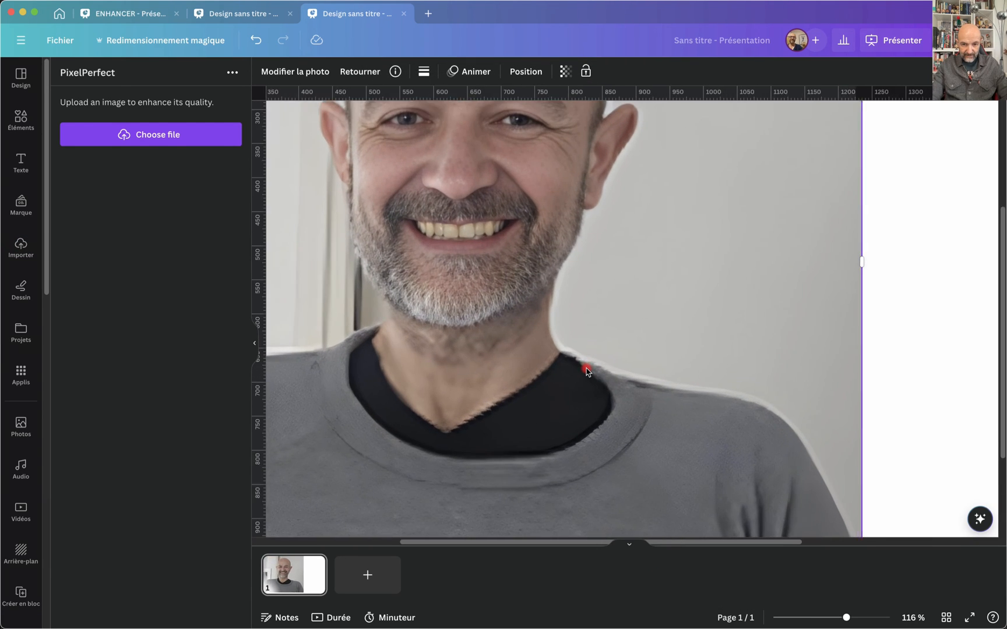
scroll(587, 370, up, 3)
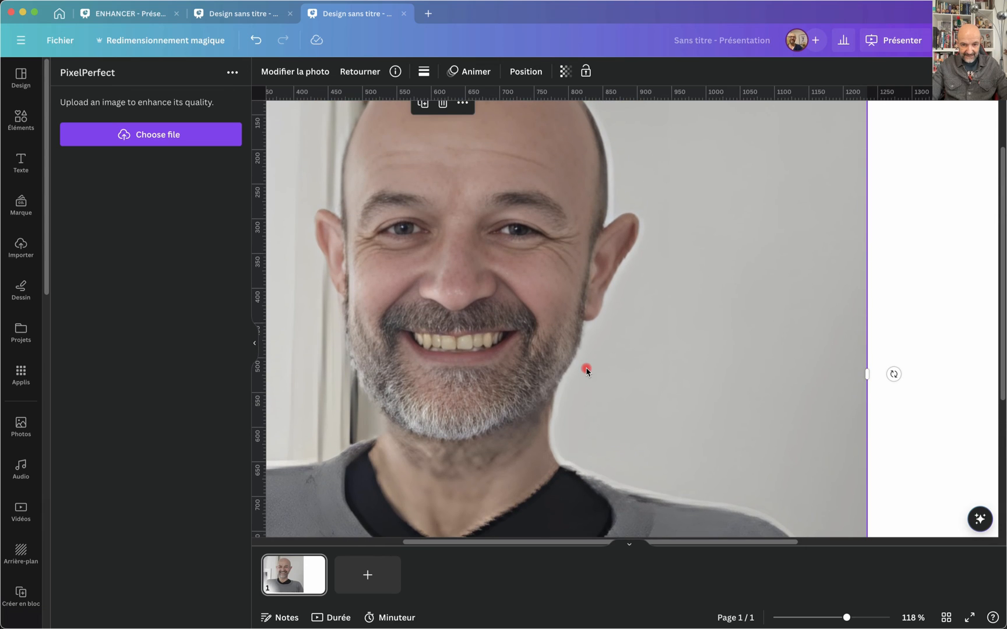
scroll(587, 370, down, 1)
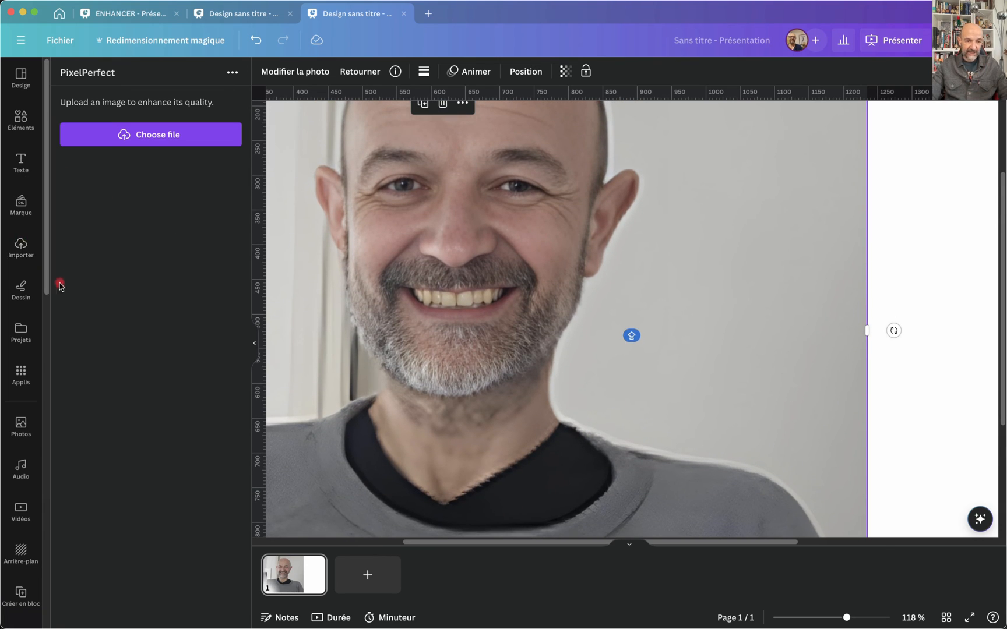
Step: Import the unenhanced screen capture 11.18.10 into the uploaded images
click(21, 248)
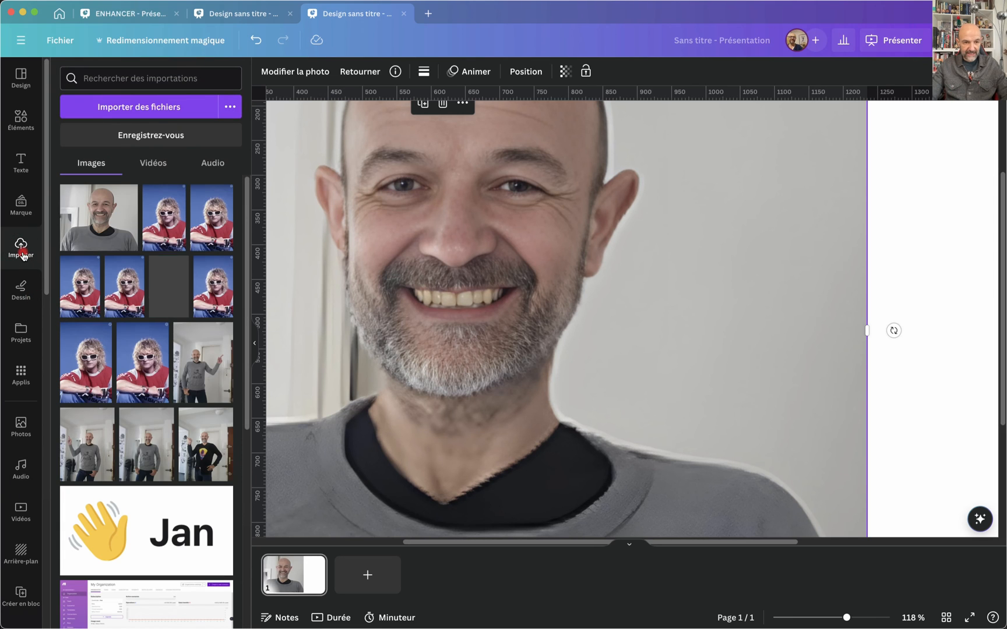
click(112, 111)
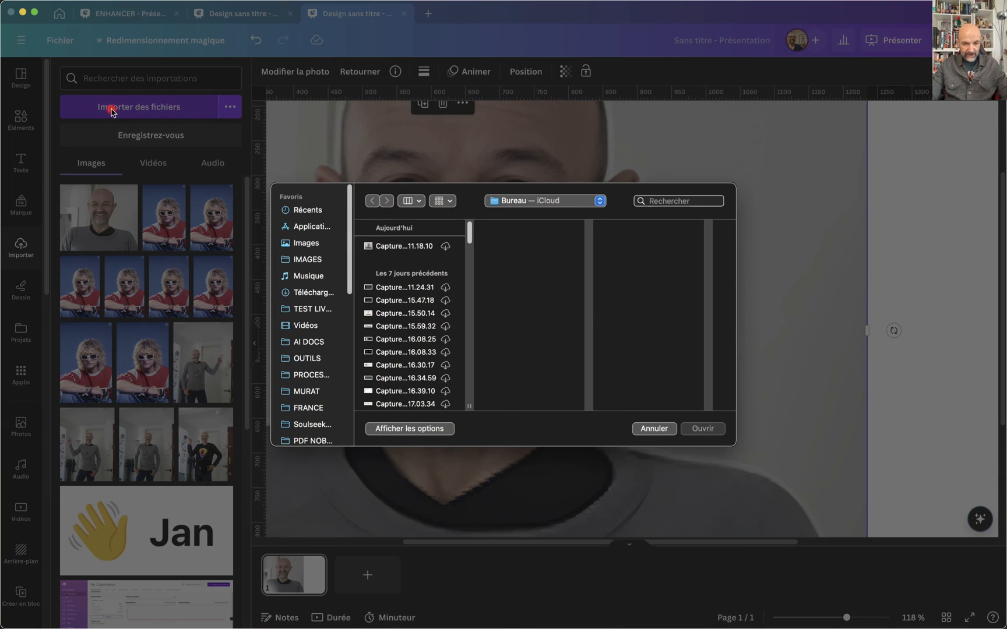
double_click(408, 247)
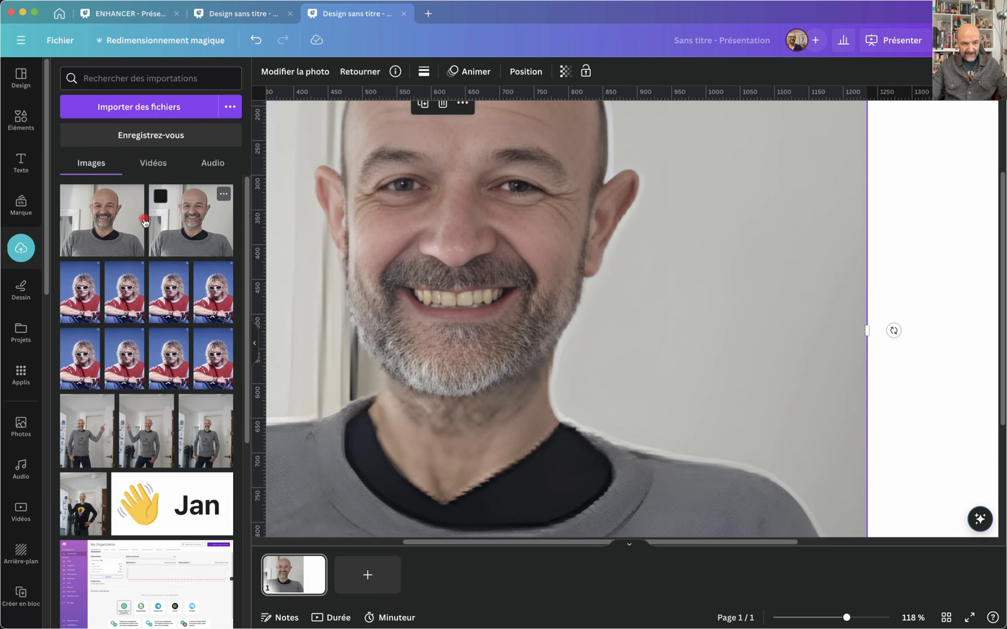
Step: Add the unenhanced capture to the page, enlarge it to about 1173 × 1007 px and place it beside the enhanced face
click(164, 220)
drag(702, 296, 912, 151)
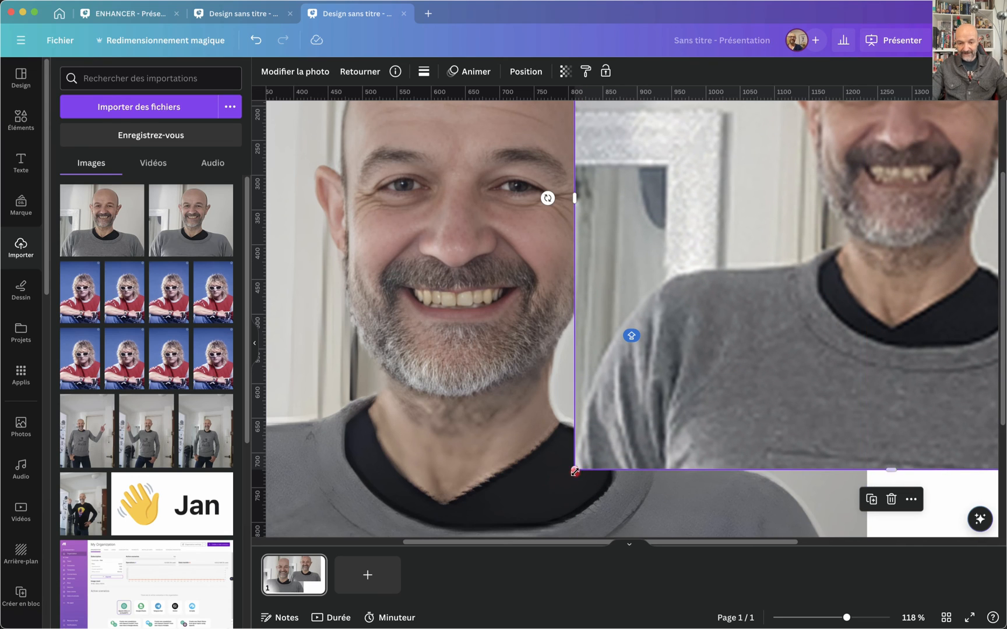
drag(574, 470, 415, 628)
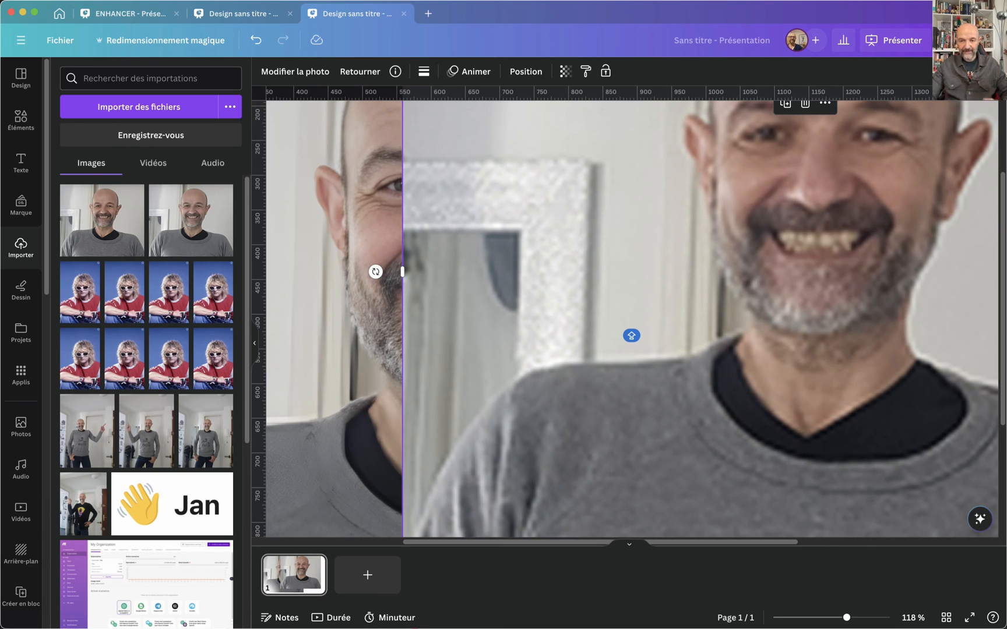
drag(584, 341, 742, 414)
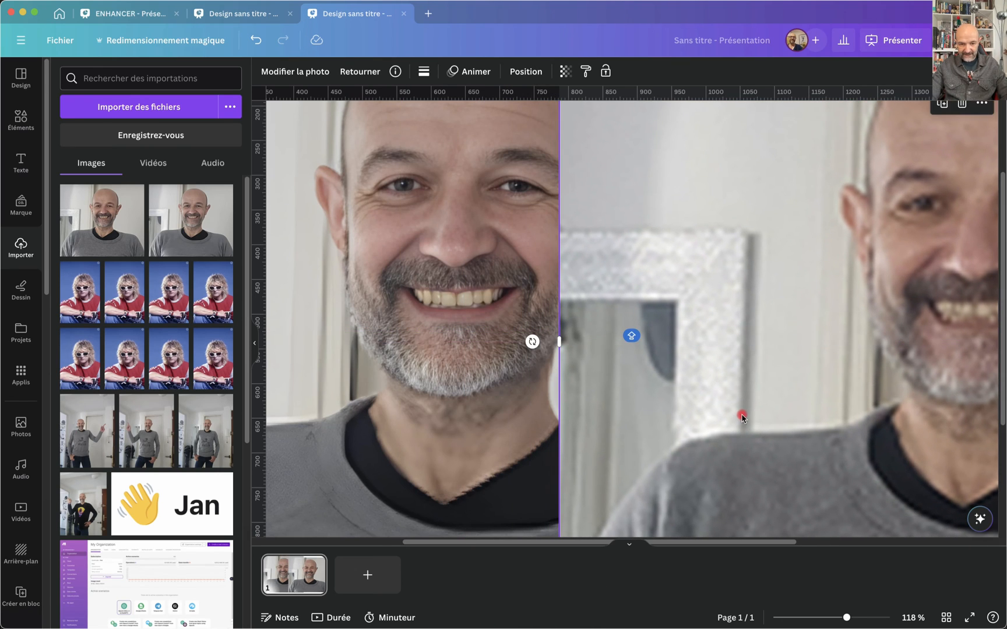
scroll(742, 416, right, 3)
scroll(742, 416, right, 5)
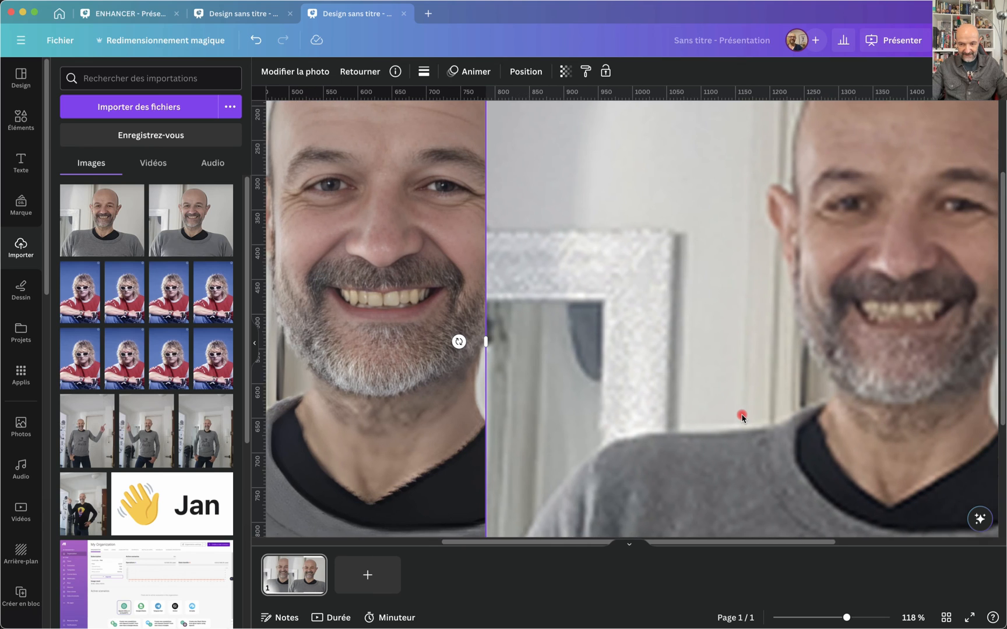
mouse_move(726, 301)
mouse_down()
mouse_move(838, 325)
mouse_move(817, 345)
mouse_move(745, 312)
mouse_move(746, 301)
mouse_move(745, 316)
mouse_move(744, 302)
mouse_up()
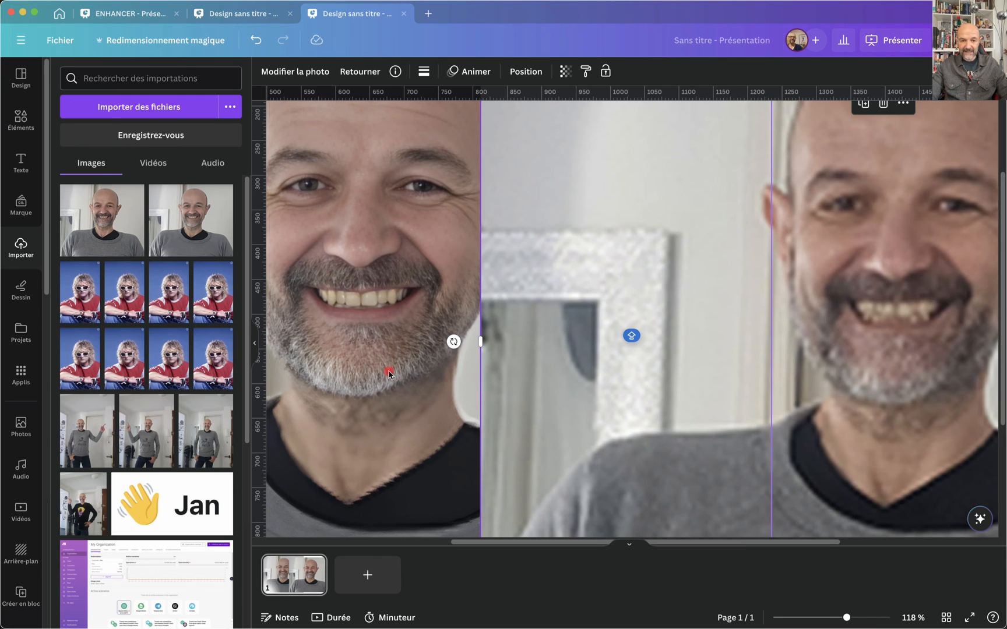
Step: Shift the enhanced portrait left and slightly down, and move the unenhanced one farther right so both faces are fully visible
scroll(389, 375, down, 8)
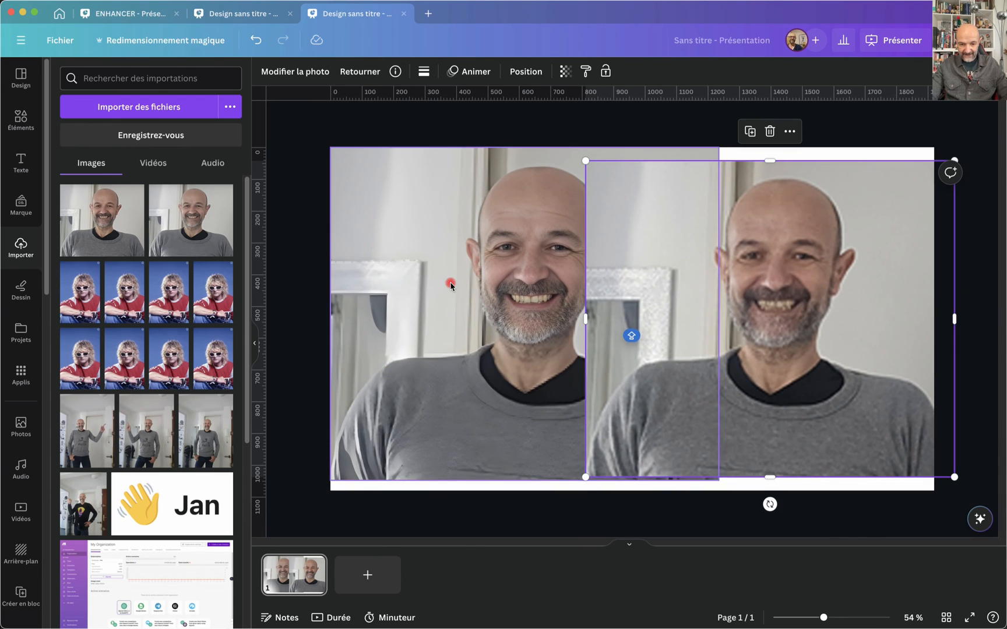
click(451, 286)
click(737, 294)
drag(738, 293, 752, 298)
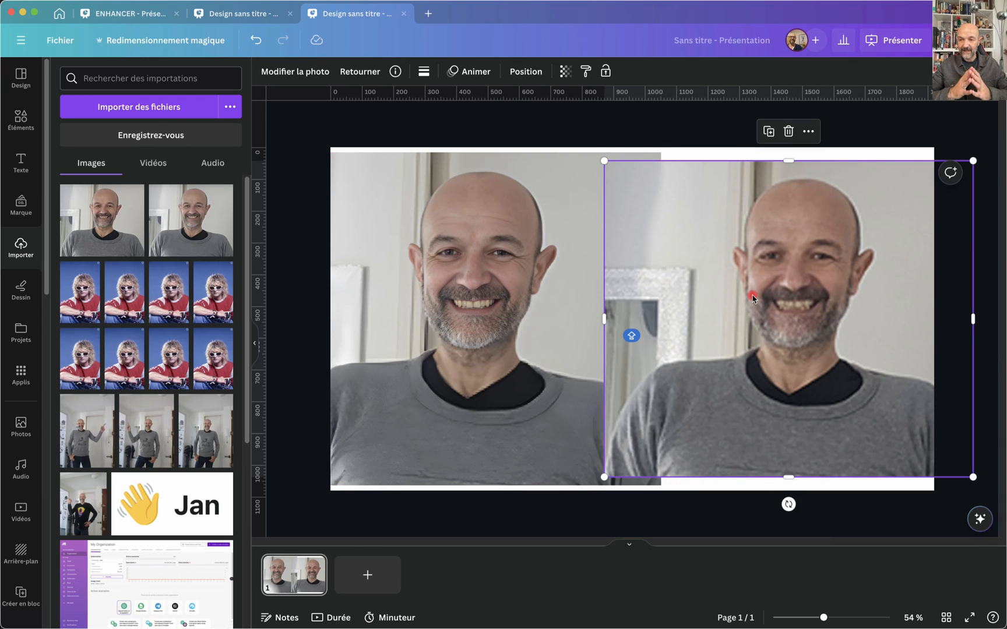